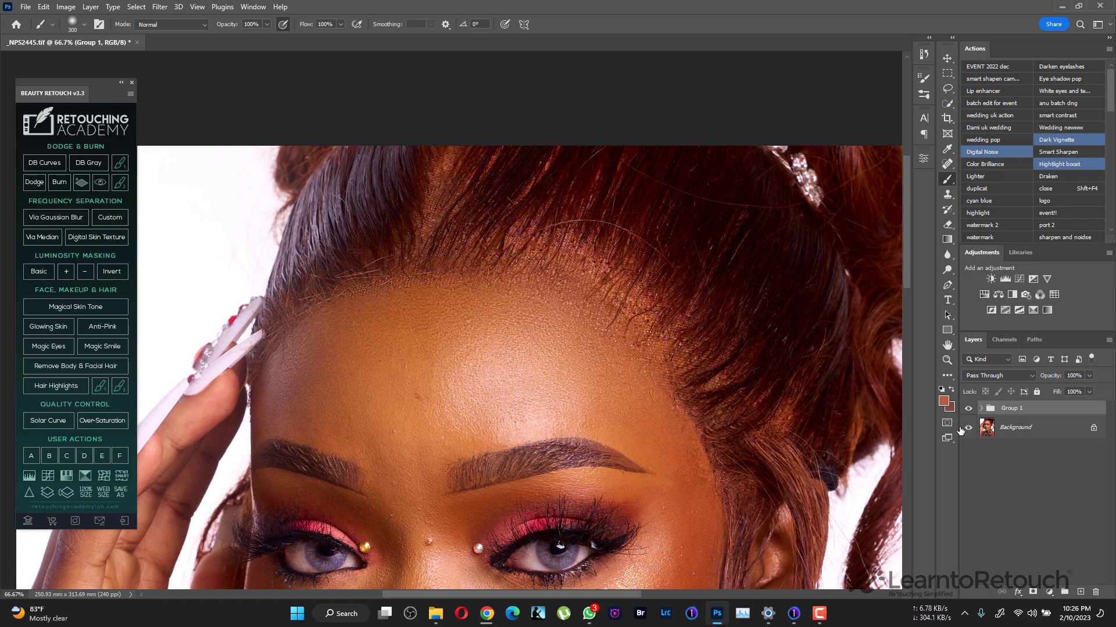
Compare the portrait with Group 1 hidden and shown, and delete the group
{"action": "left_click", "coordinate": [968, 409]}
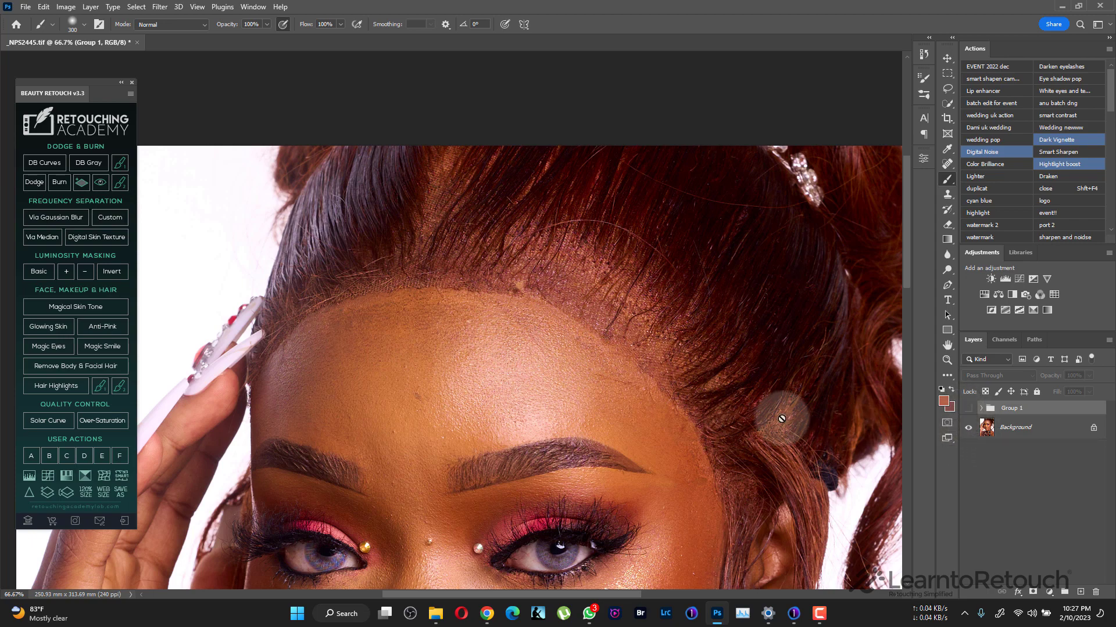
{"action": "left_click", "coordinate": [968, 409]}
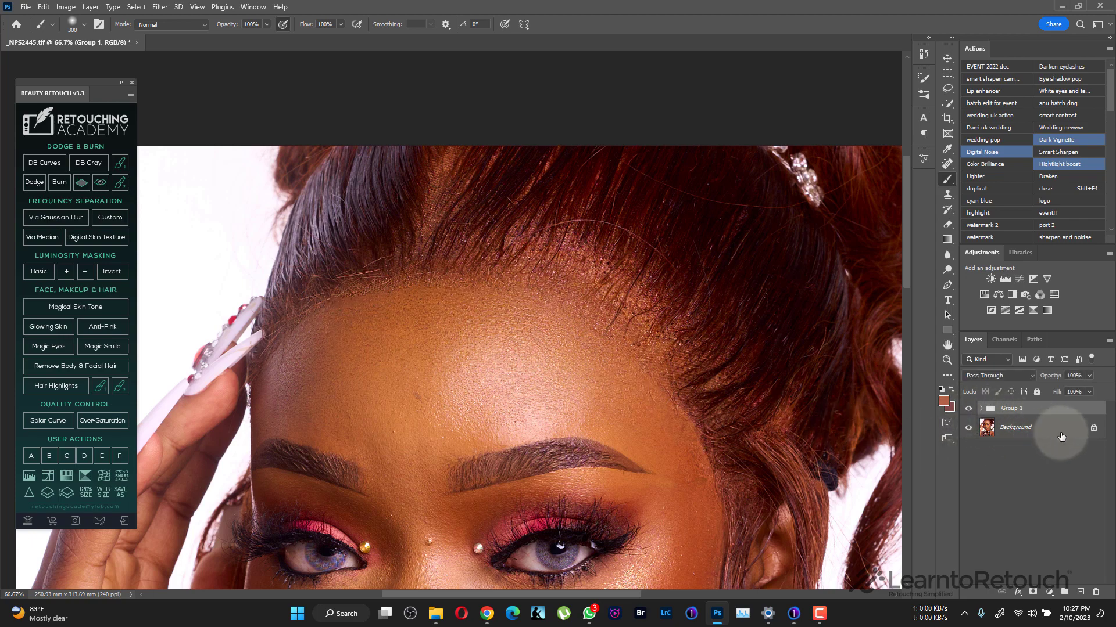
{"action": "mouse_move", "coordinate": [1047, 410]}
{"action": "left_mouse_down"}
{"action": "mouse_move", "coordinate": [1075, 563]}
{"action": "mouse_move", "coordinate": [1095, 591]}
{"action": "left_mouse_up"}
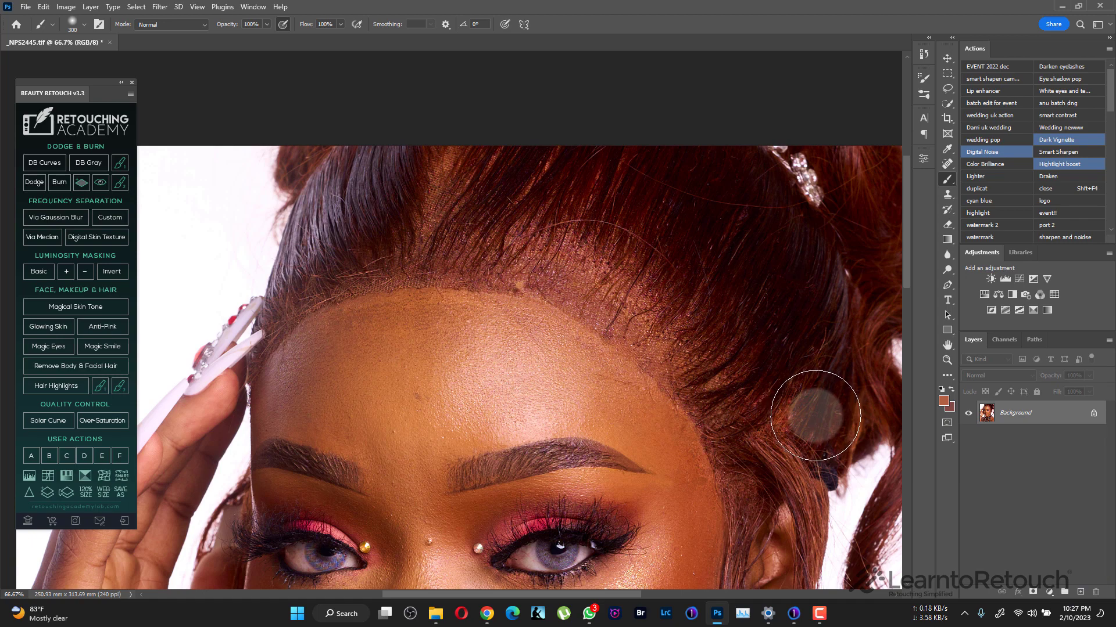
Duplicate the Background layer and set up the Brush tool with a size of 30 px
{"action": "key", "text": "ctrl+j"}
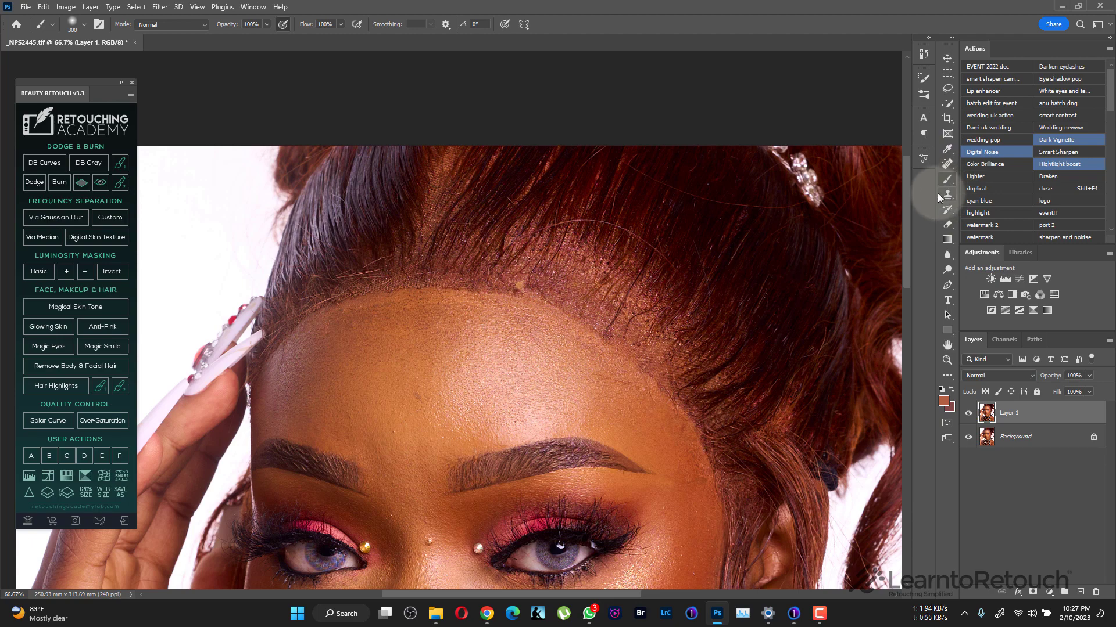
{"action": "key", "text": "shift+b"}
{"action": "key", "text": "shift+b"}
{"action": "key", "text": "shift+b"}
{"action": "key", "text": "shift+b"}
{"action": "key", "text": "bracketleft"}
{"action": "key", "text": "bracketleft"}
{"action": "key", "text": "bracketleft"}
{"action": "key", "text": "bracketleft"}
{"action": "key", "text": "bracketleft"}
{"action": "key", "text": "bracketleft"}
{"action": "key", "text": "bracketleft"}
{"action": "key", "text": "bracketleft"}
{"action": "key", "text": "bracketleft"}
{"action": "key", "text": "bracketleft"}
{"action": "key", "text": "bracketleft"}
{"action": "key", "text": "bracketleft"}
{"action": "key", "text": "bracketleft"}
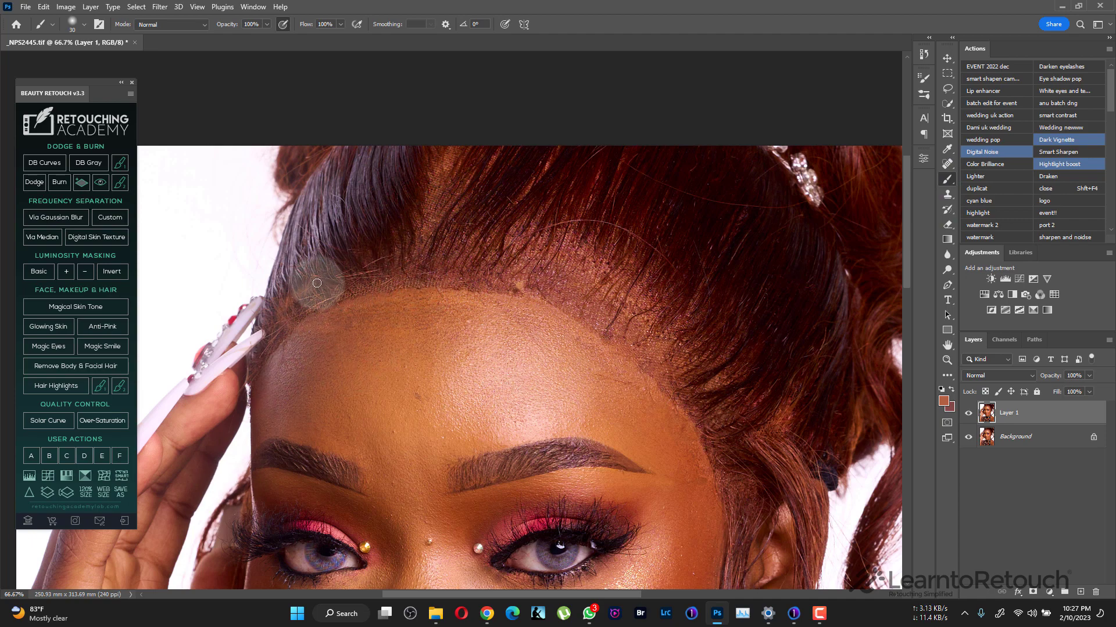
Set the foreground color to white (#ffffff)
{"action": "left_click", "coordinate": [944, 401]}
{"action": "left_click_drag", "start_coordinate": [697, 273], "coordinate": [622, 142]}
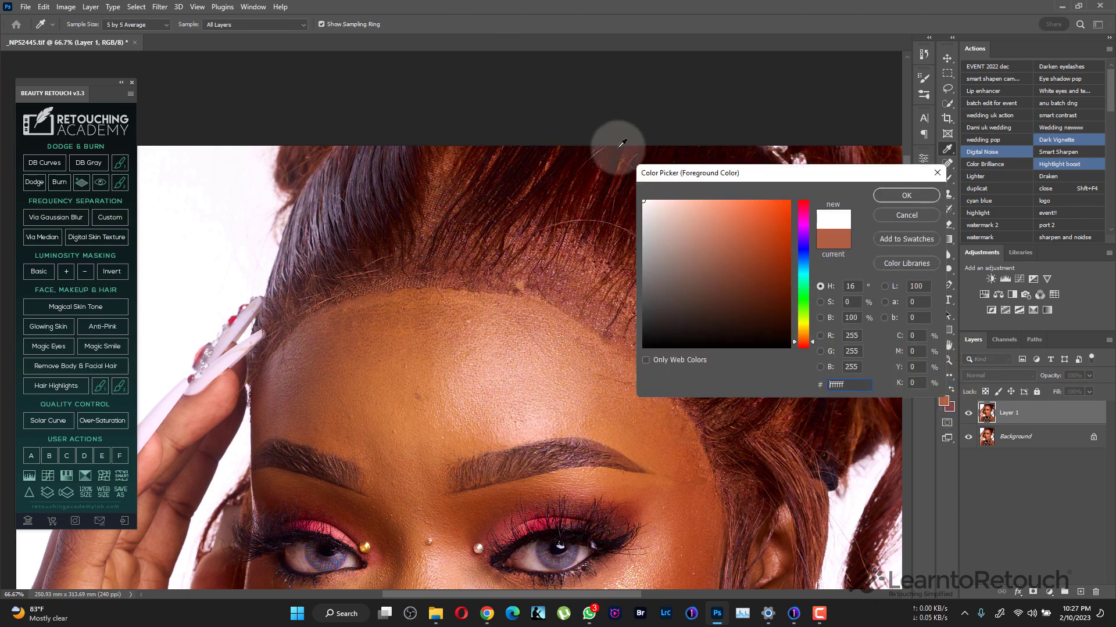
{"action": "left_click", "coordinate": [907, 196]}
Outline the wig edge and upper forehead with a white brush stroke, and delete the annotated duplicate layer
{"action": "mouse_move", "coordinate": [289, 313]}
{"action": "left_mouse_down"}
{"action": "mouse_move", "coordinate": [334, 288]}
{"action": "mouse_move", "coordinate": [610, 391]}
{"action": "mouse_move", "coordinate": [634, 308]}
{"action": "mouse_move", "coordinate": [434, 264]}
{"action": "left_mouse_up"}
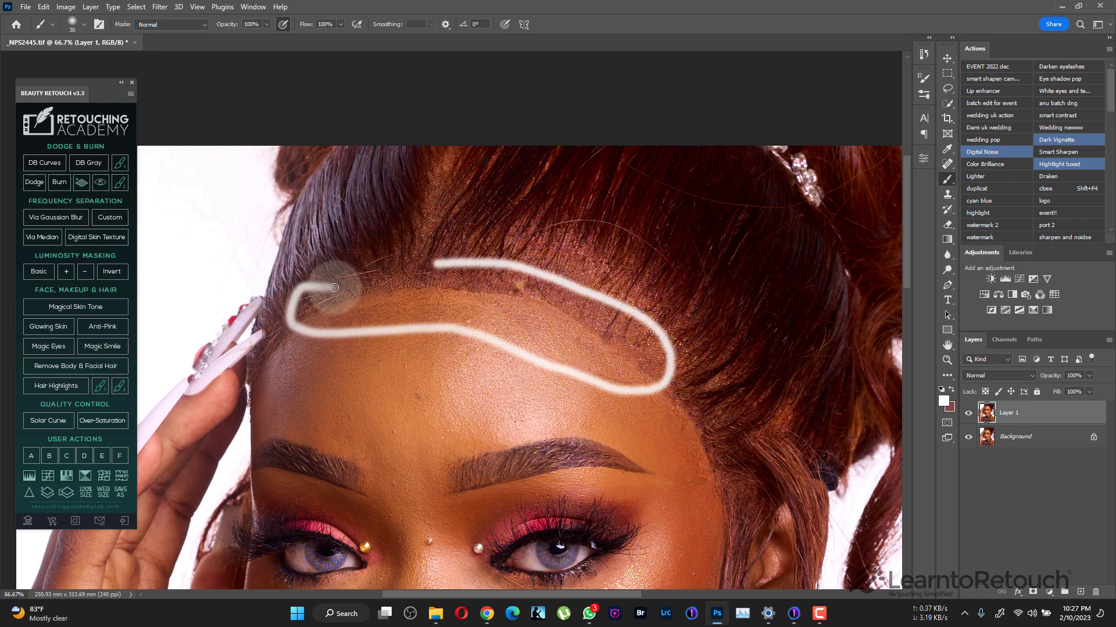
{"action": "left_click_drag", "start_coordinate": [334, 287], "coordinate": [332, 288]}
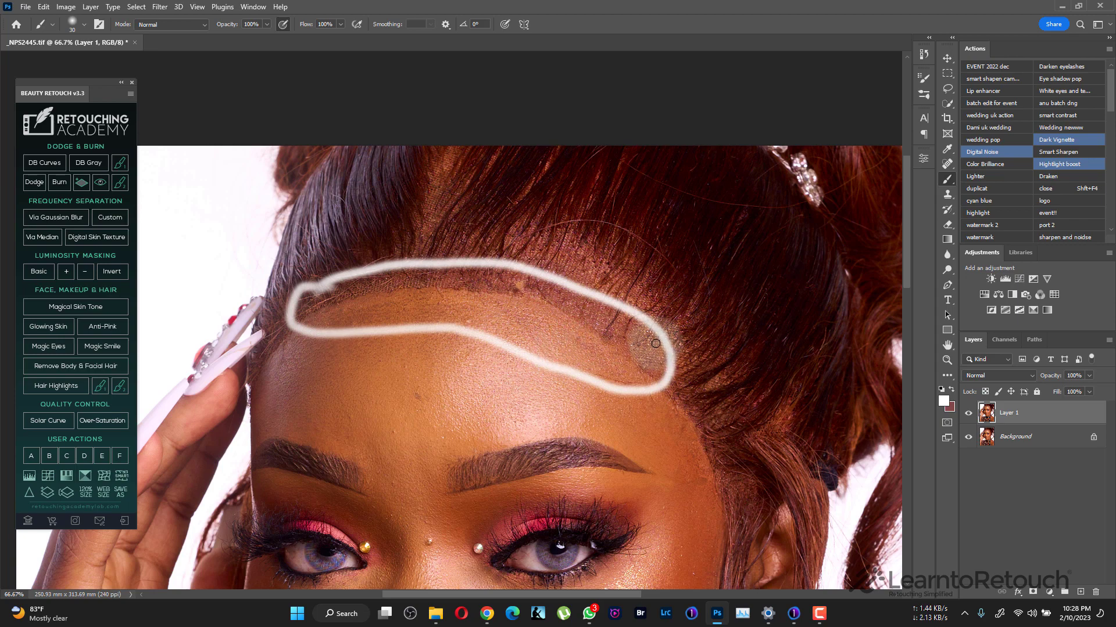
{"action": "mouse_move", "coordinate": [1006, 417]}
{"action": "left_mouse_down"}
{"action": "mouse_move", "coordinate": [1026, 581]}
{"action": "mouse_move", "coordinate": [1095, 592]}
{"action": "left_mouse_up"}
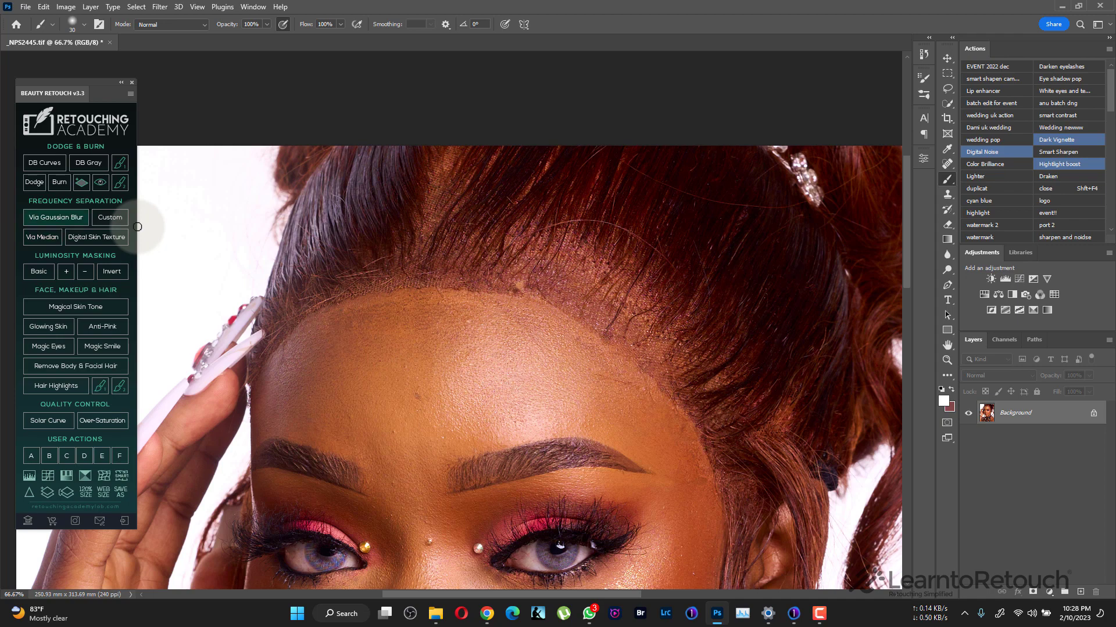
Run frequency separation via Gaussian Blur with a 4-pixel radius and hide the High Frequency: Texture layer
{"action": "left_click", "coordinate": [56, 217]}
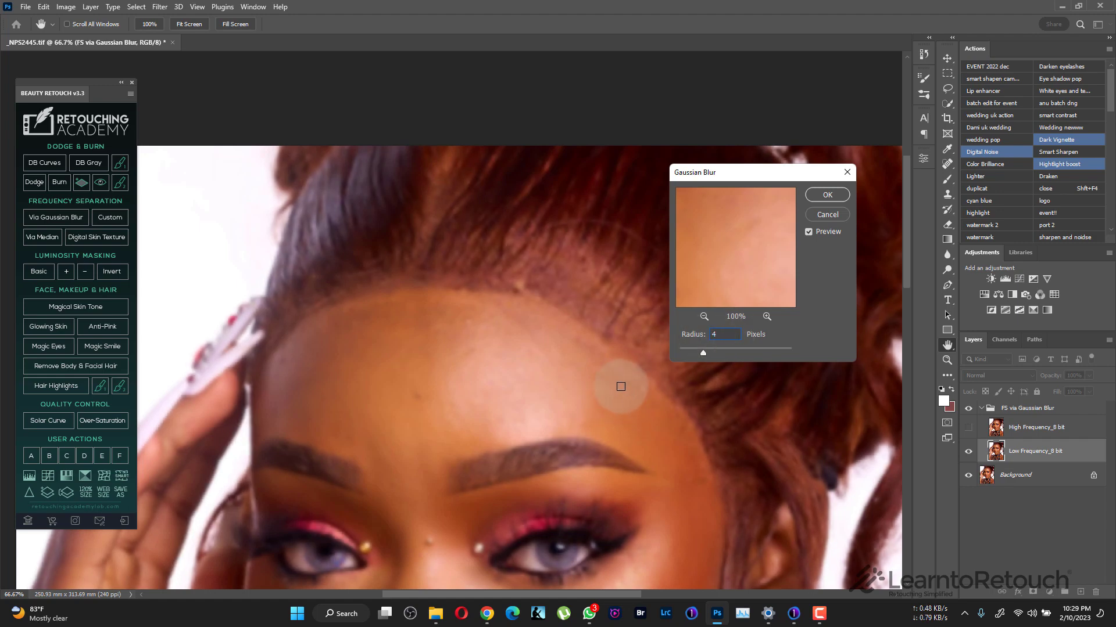
{"action": "key", "text": "Return"}
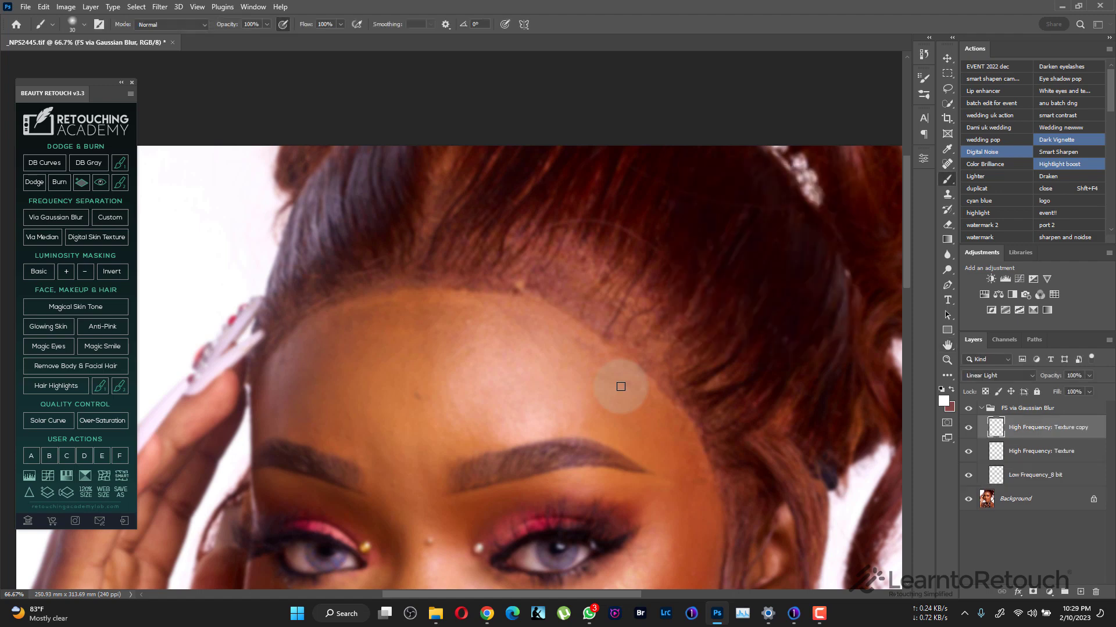
{"action": "left_click", "coordinate": [968, 451]}
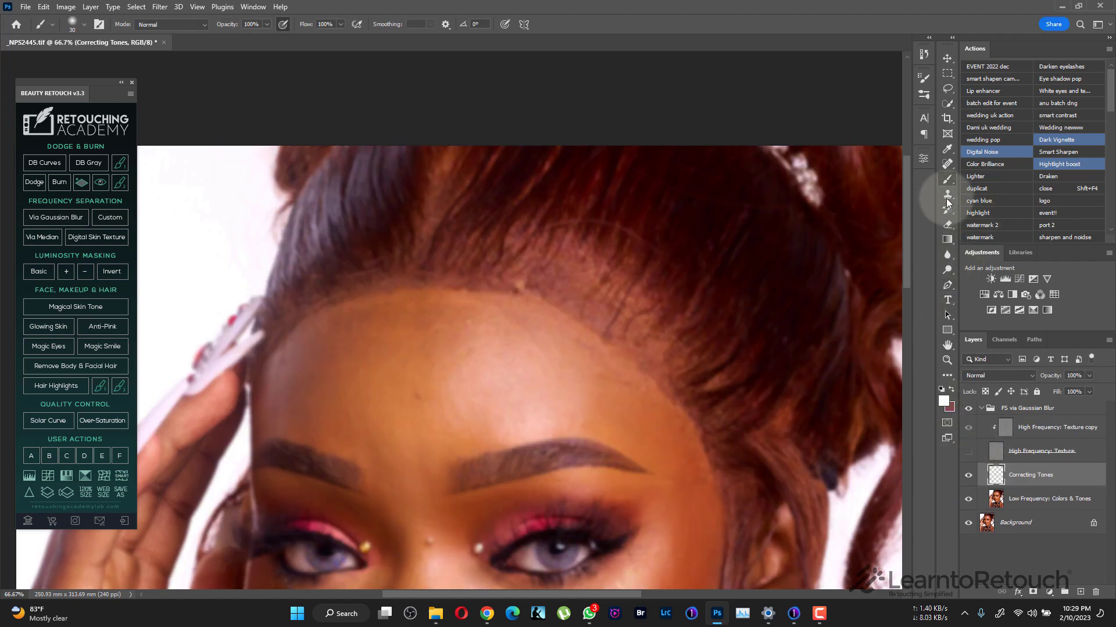
Switch to the Mixer Brush and review its brush tip settings
{"action": "key", "text": "shift+b"}
{"action": "key", "text": "shift+b"}
{"action": "key", "text": "shift+b"}
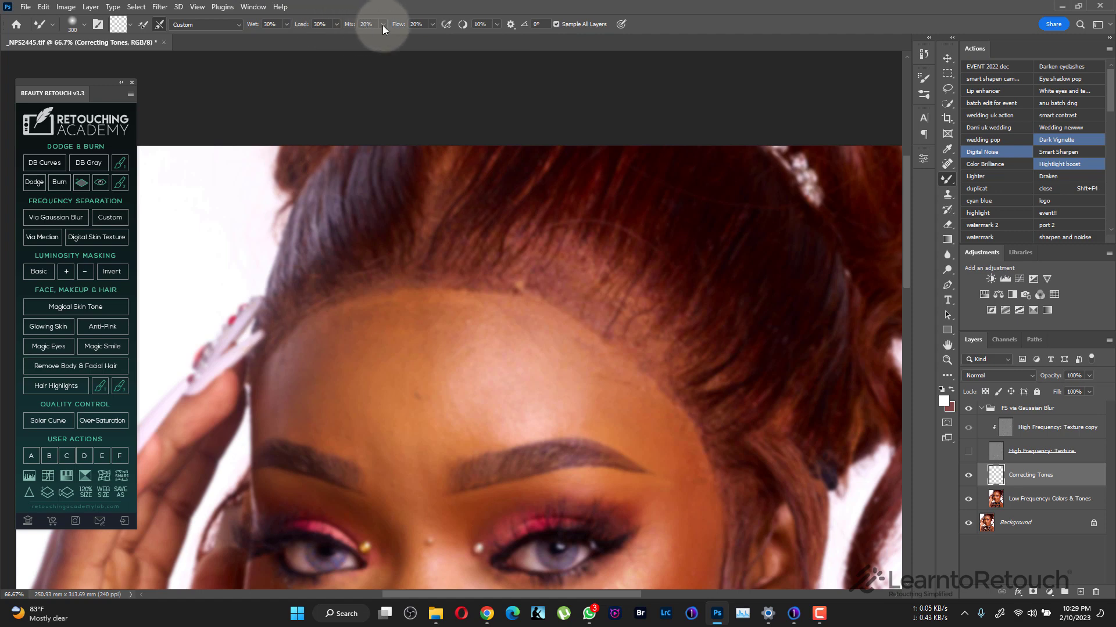
{"action": "left_click", "coordinate": [97, 24]}
{"action": "left_click", "coordinate": [84, 25]}
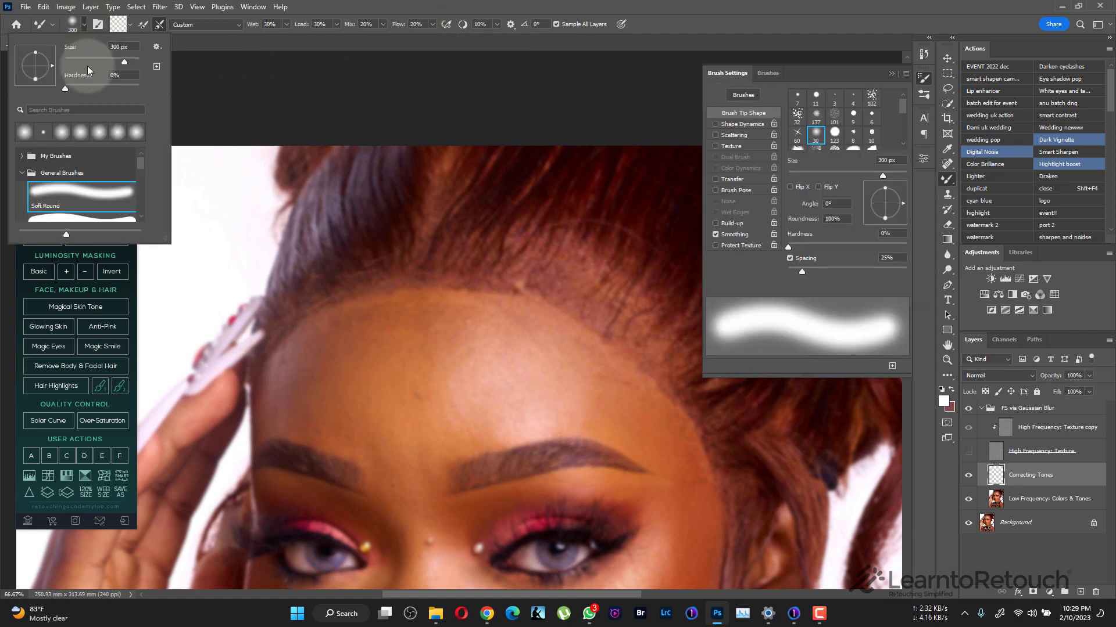
{"action": "left_click", "coordinate": [923, 77]}
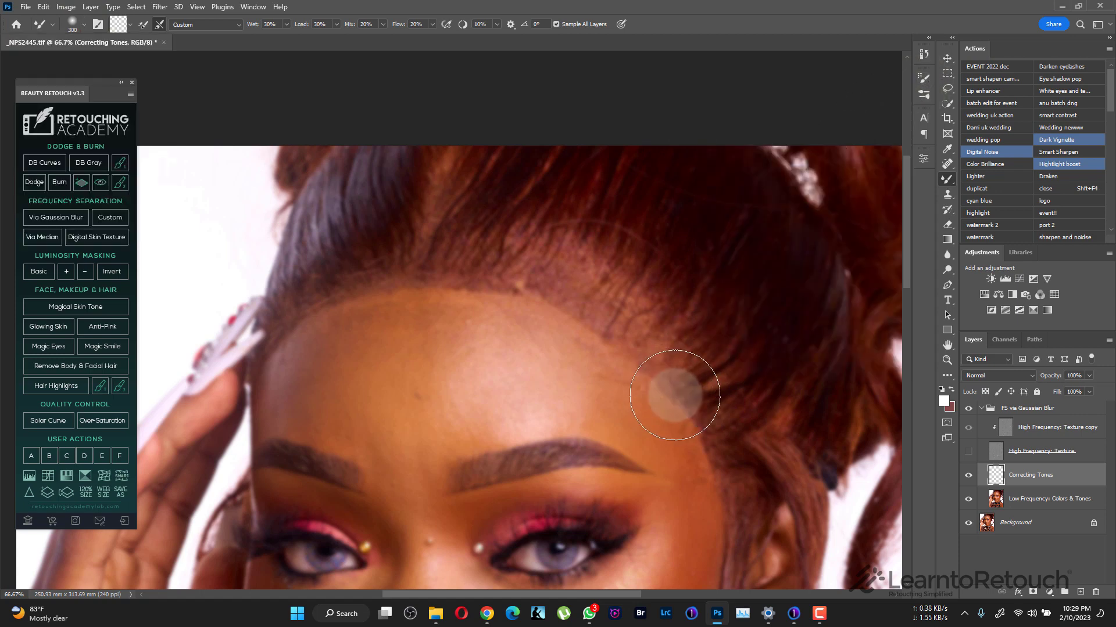
Add a new layer above Correcting Tones and set up the regular Brush at 15 px for annotating
{"action": "key", "text": "ctrl+plus"}
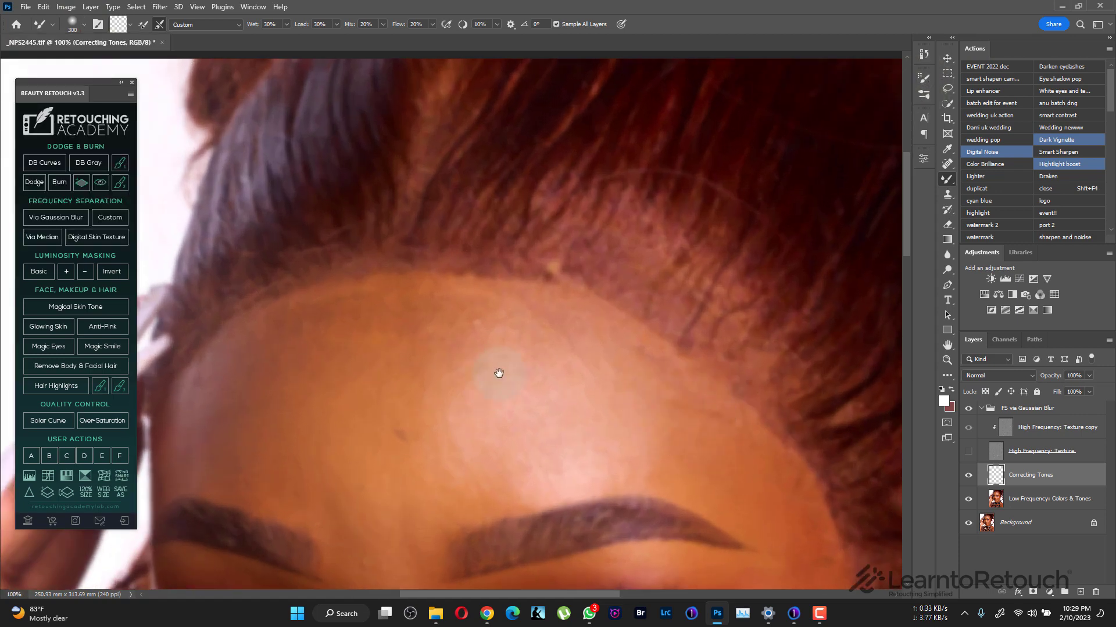
{"action": "scroll", "coordinate": [635, 287], "scroll_direction": "up", "scroll_amount": 1}
{"action": "scroll", "coordinate": [635, 286], "scroll_direction": "left", "scroll_amount": 1}
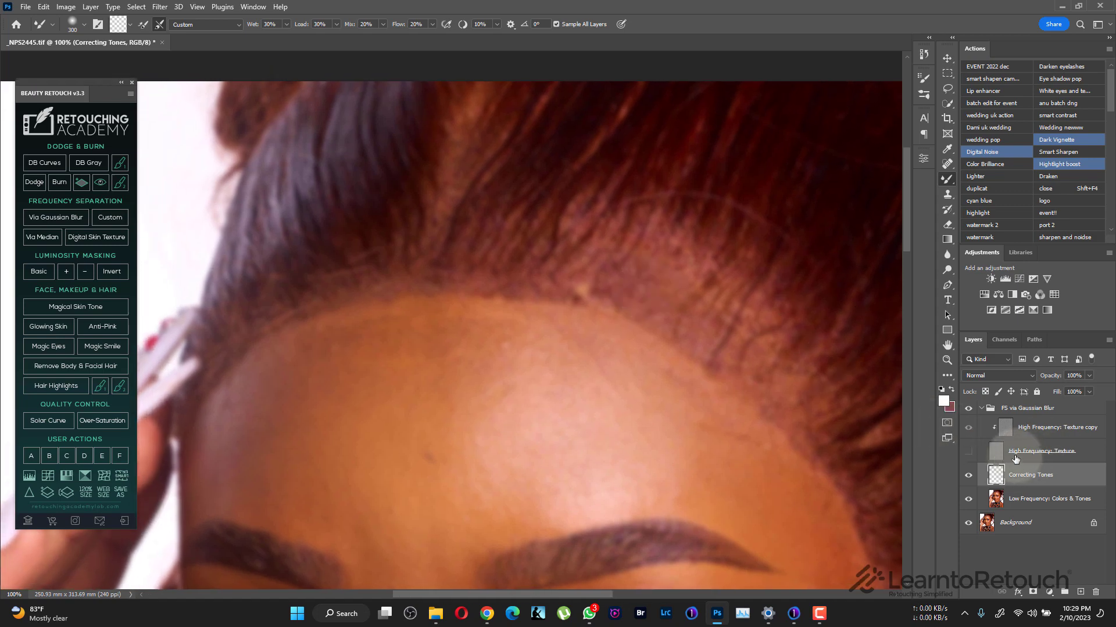
{"action": "left_click", "coordinate": [1080, 592]}
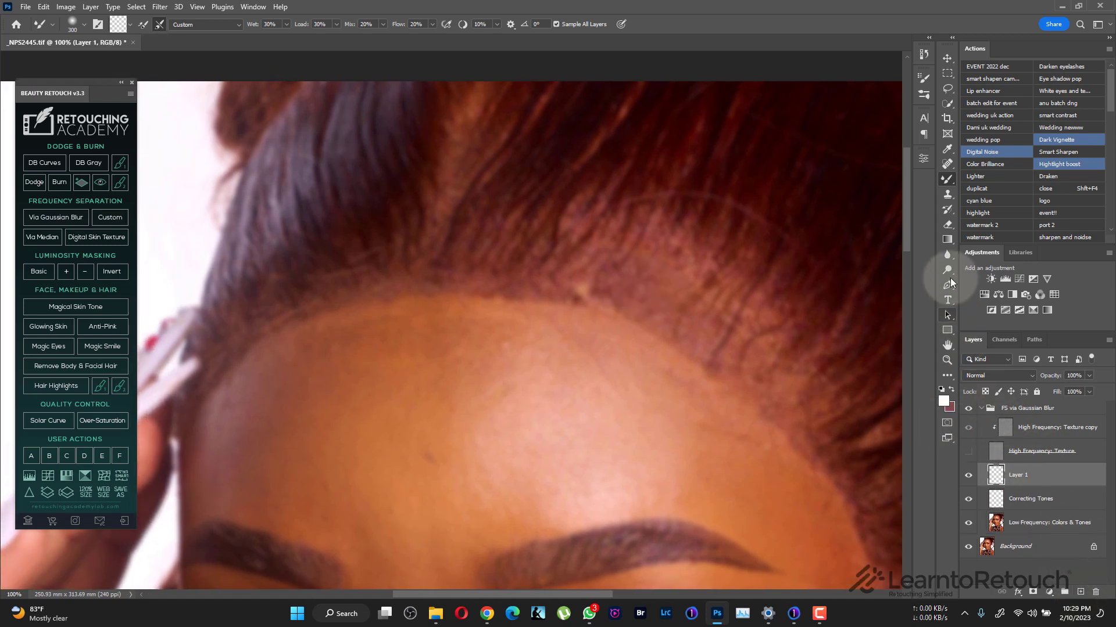
{"action": "right_click", "coordinate": [947, 180]}
{"action": "left_click", "coordinate": [1005, 174]}
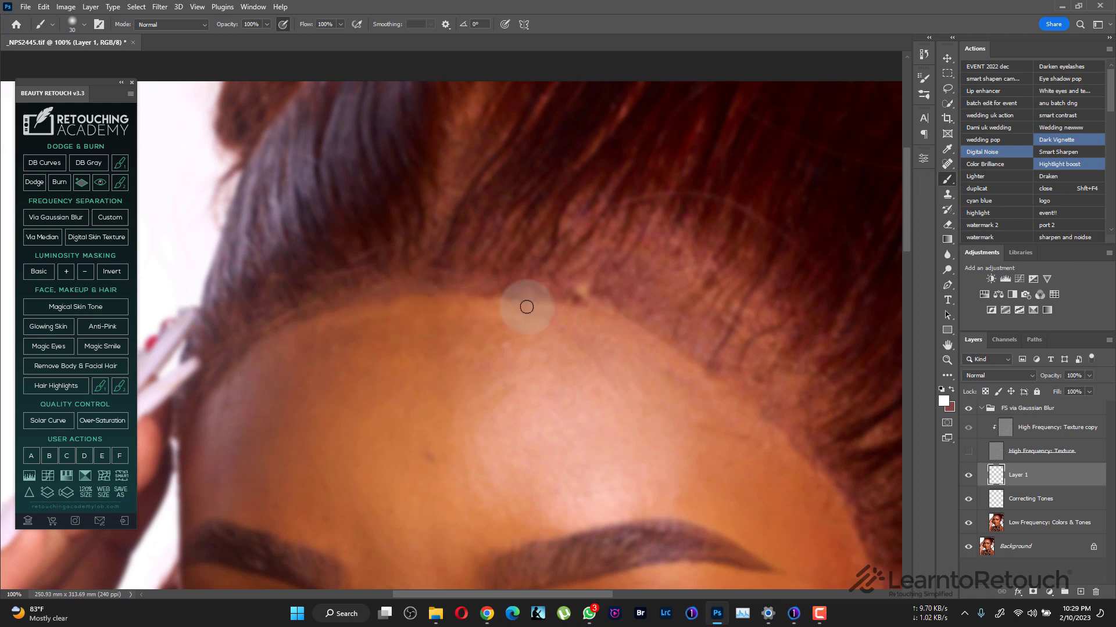
{"action": "key", "text": "bracketleft"}
{"action": "key", "text": "bracketleft"}
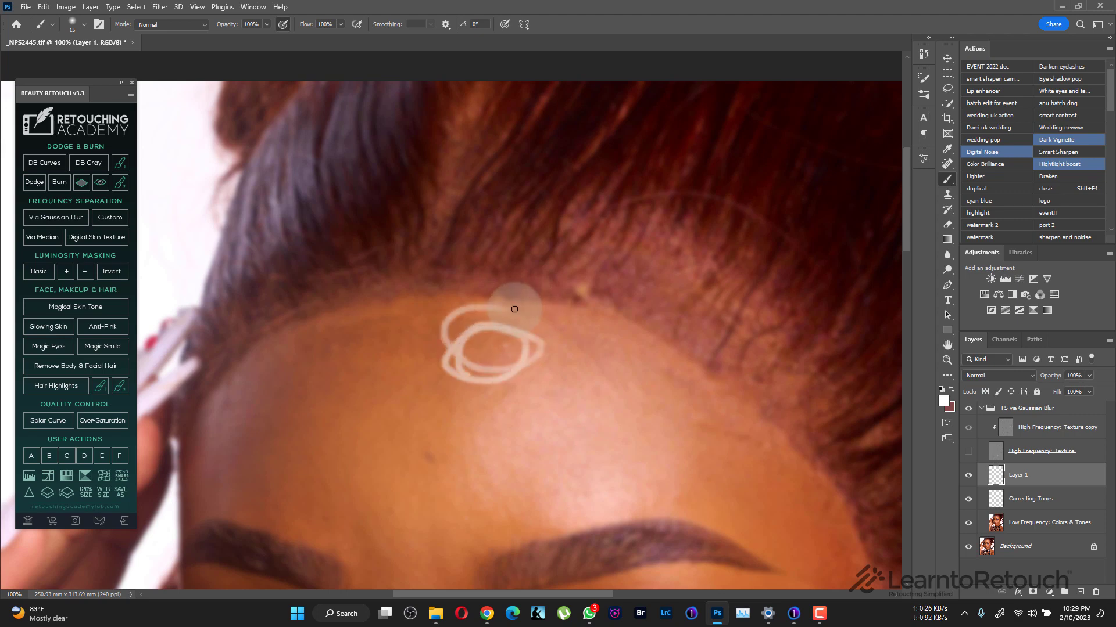
Mark circular and zigzag blending motions along the hairline in white, and delete the annotation layer
{"action": "left_click_drag", "start_coordinate": [514, 310], "coordinate": [538, 343]}
{"action": "left_click_drag", "start_coordinate": [633, 310], "coordinate": [615, 271]}
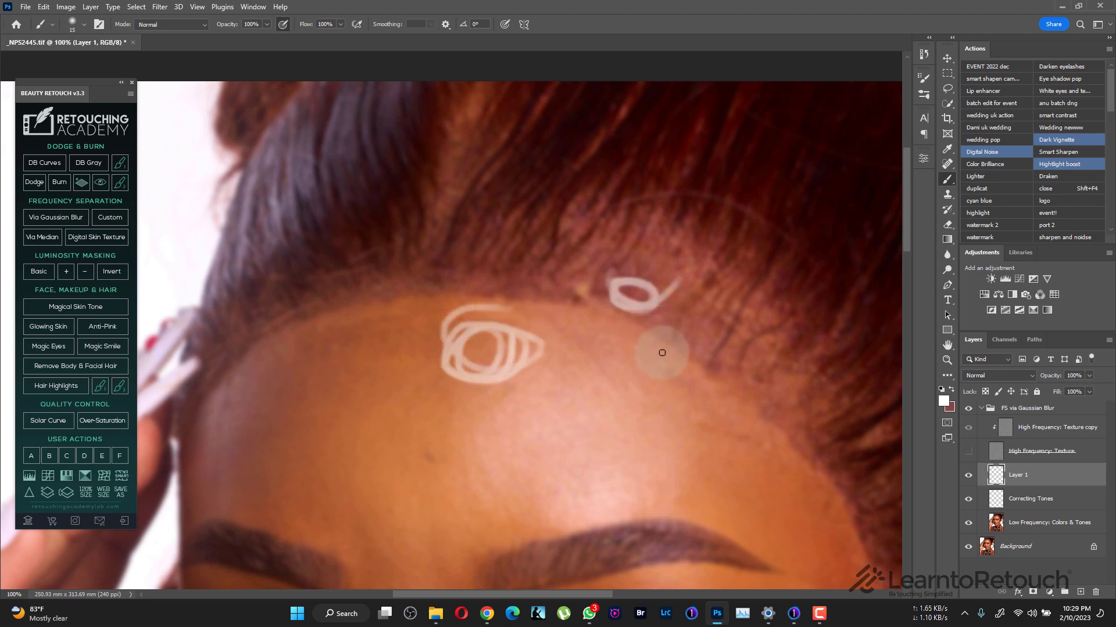
{"action": "left_click_drag", "start_coordinate": [525, 323], "coordinate": [549, 293]}
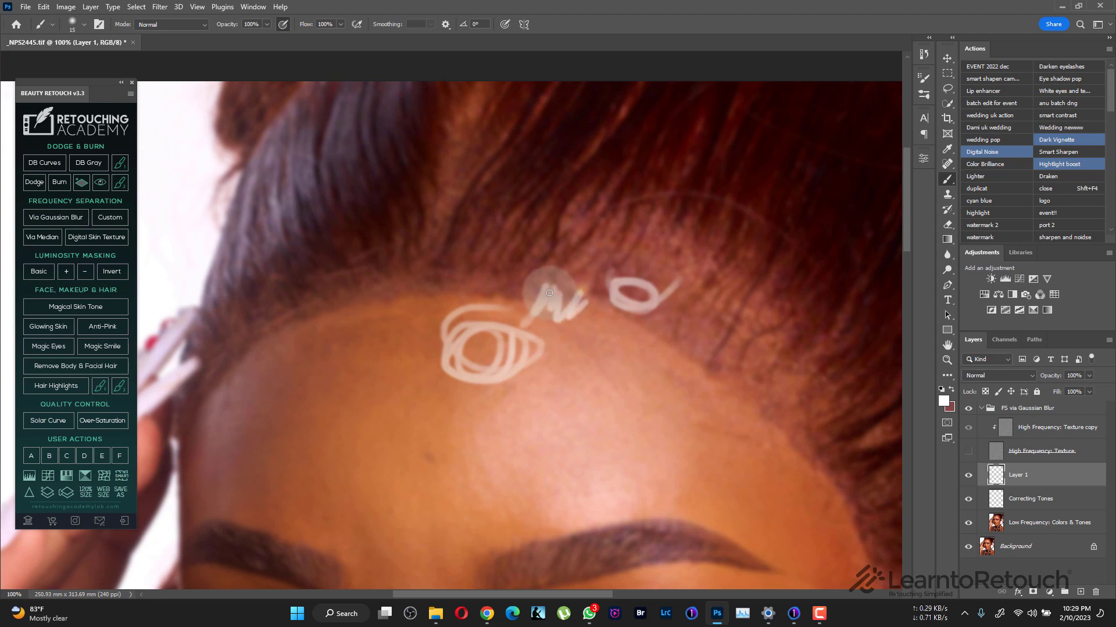
{"action": "left_click_drag", "start_coordinate": [644, 328], "coordinate": [677, 387]}
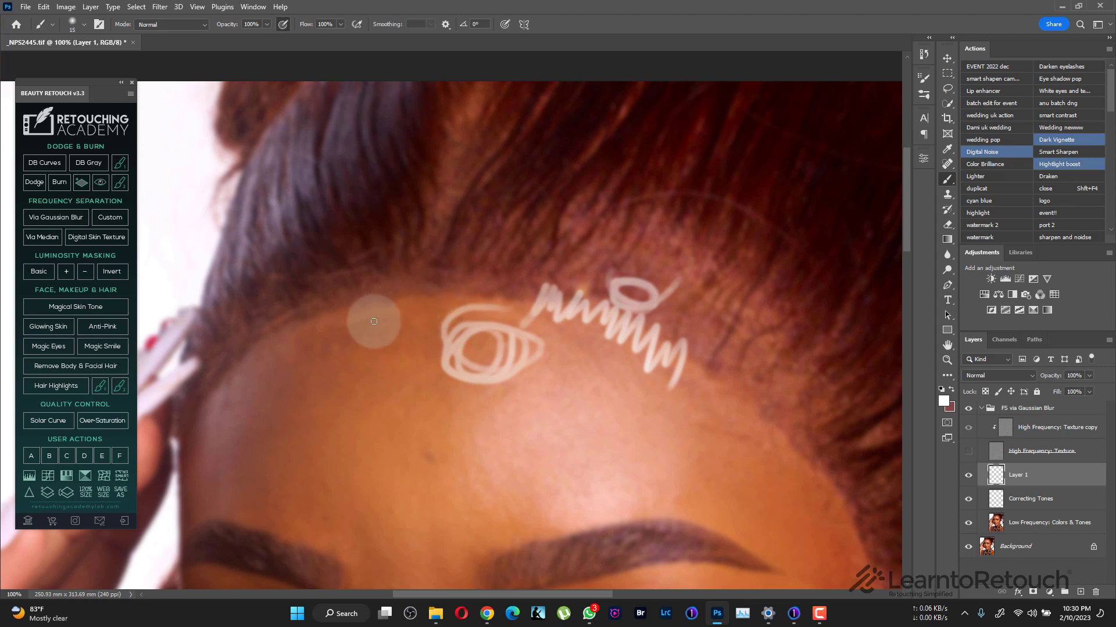
{"action": "left_click_drag", "start_coordinate": [356, 301], "coordinate": [350, 339]}
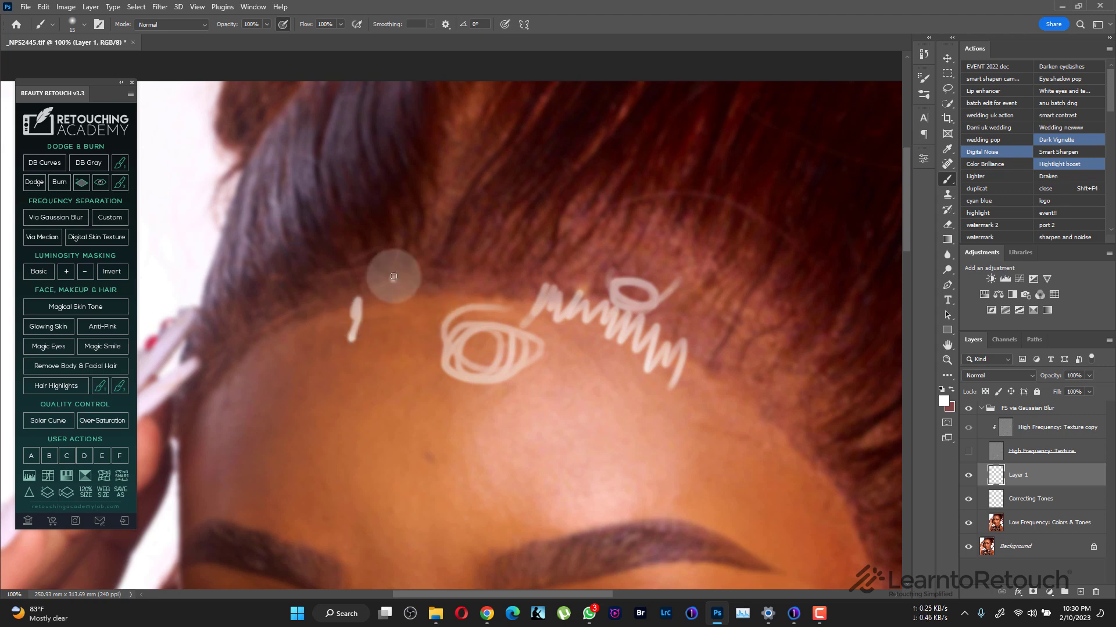
{"action": "mouse_move", "coordinate": [394, 280]}
{"action": "left_mouse_down"}
{"action": "mouse_move", "coordinate": [379, 329]}
{"action": "mouse_move", "coordinate": [385, 274]}
{"action": "left_mouse_up"}
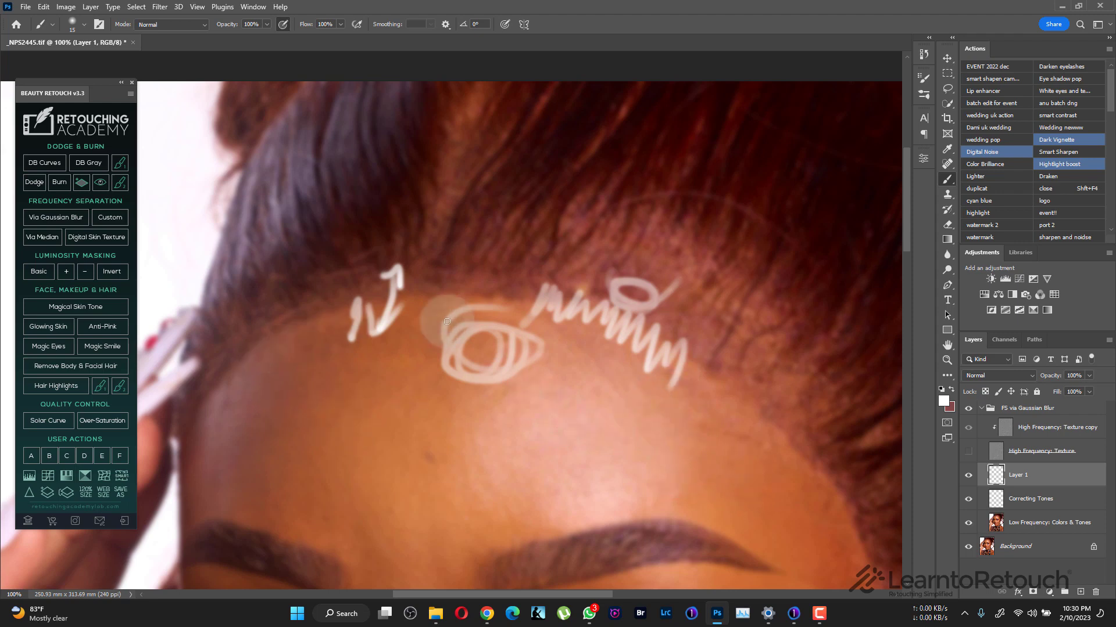
{"action": "left_click_drag", "start_coordinate": [706, 407], "coordinate": [739, 371]}
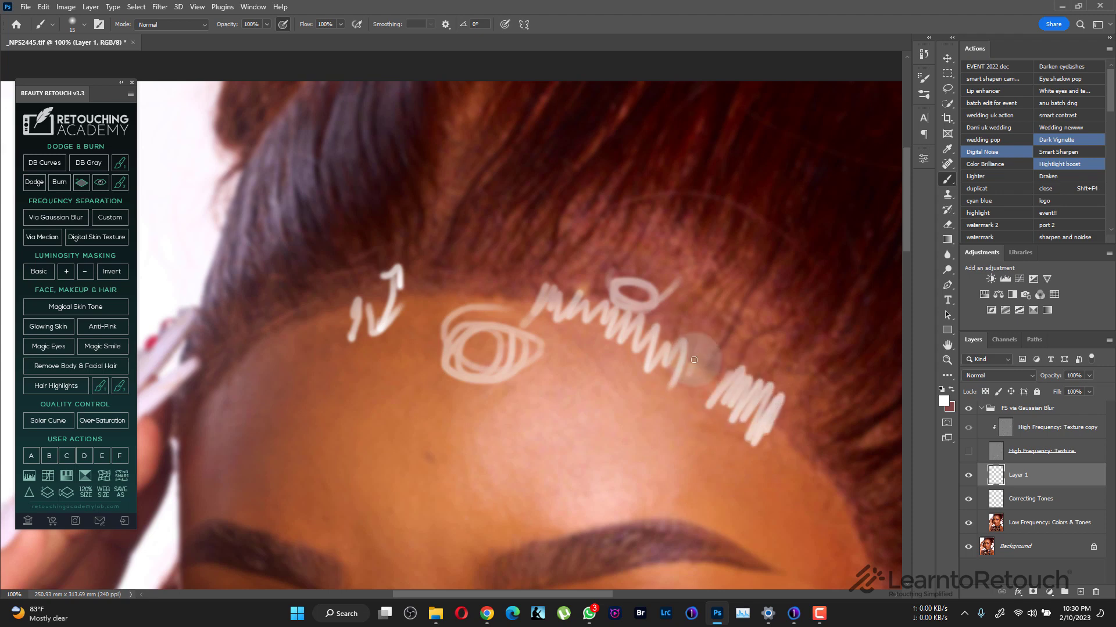
{"action": "left_click_drag", "start_coordinate": [520, 322], "coordinate": [532, 282]}
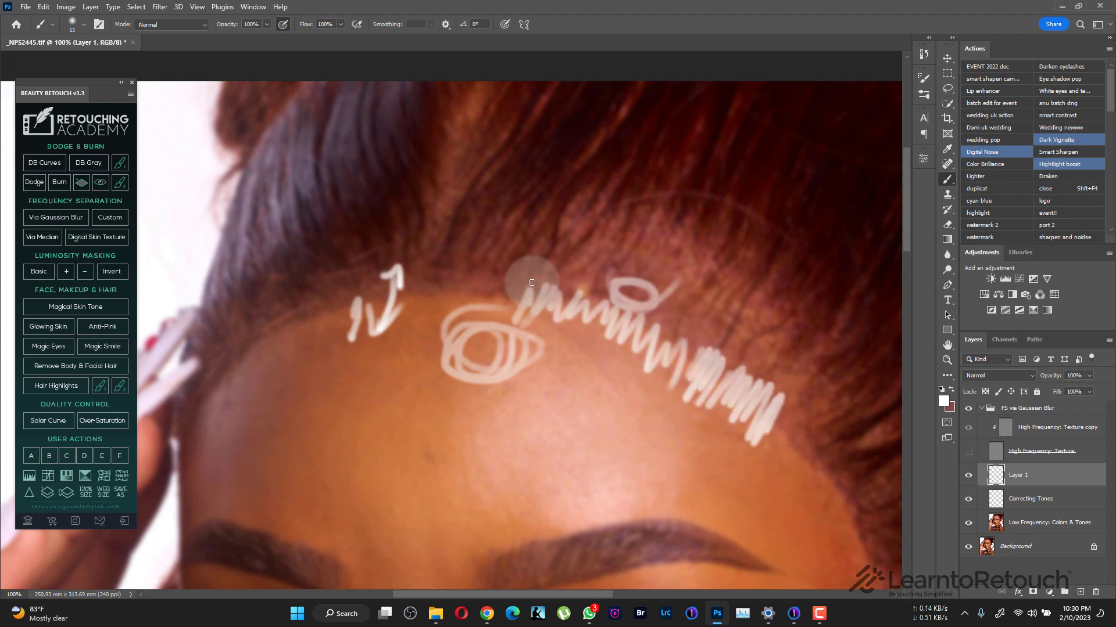
{"action": "left_click_drag", "start_coordinate": [407, 316], "coordinate": [414, 278]}
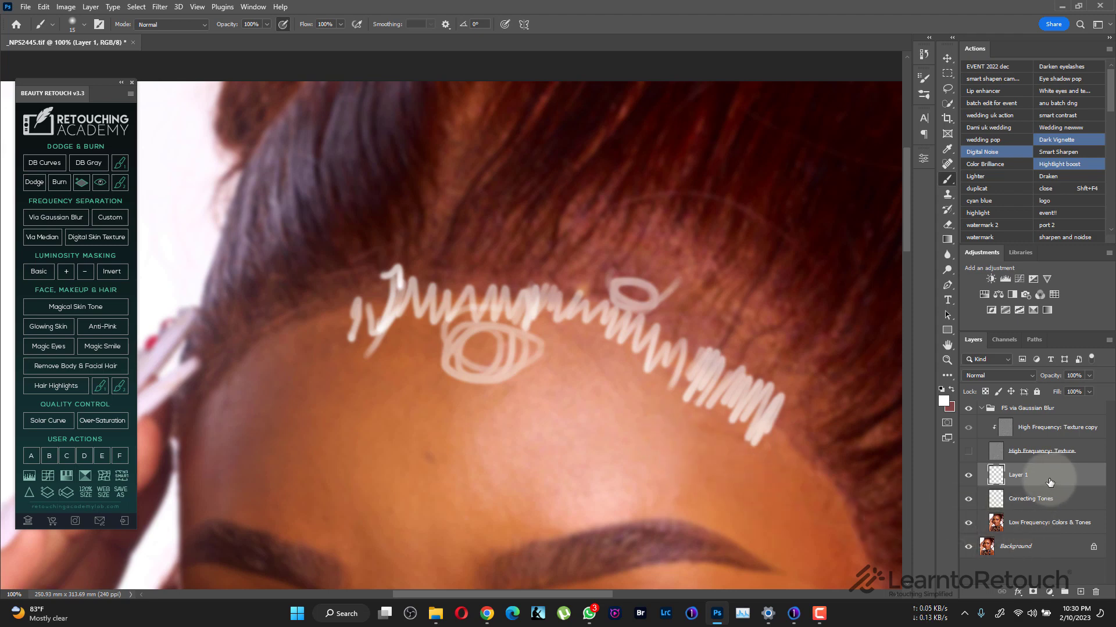
{"action": "mouse_move", "coordinate": [1049, 482]}
{"action": "left_mouse_down"}
{"action": "mouse_move", "coordinate": [1063, 558]}
{"action": "mouse_move", "coordinate": [1096, 592]}
{"action": "left_mouse_up"}
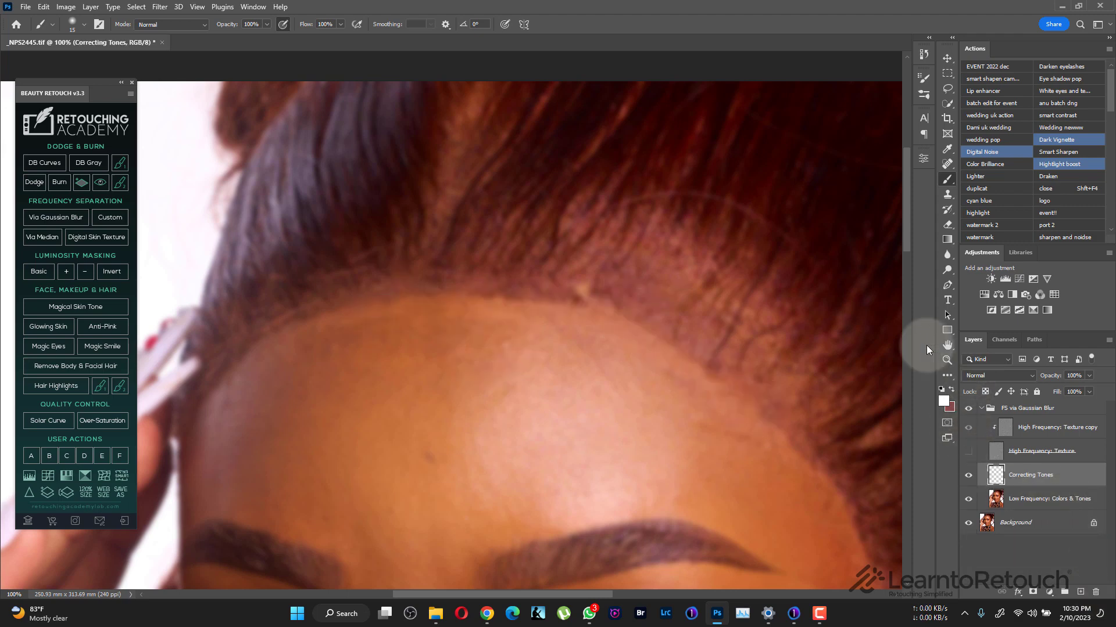
Select the Mixer Brush for the Correcting Tones layer and reduce its size to 90 px
{"action": "right_click", "coordinate": [947, 179]}
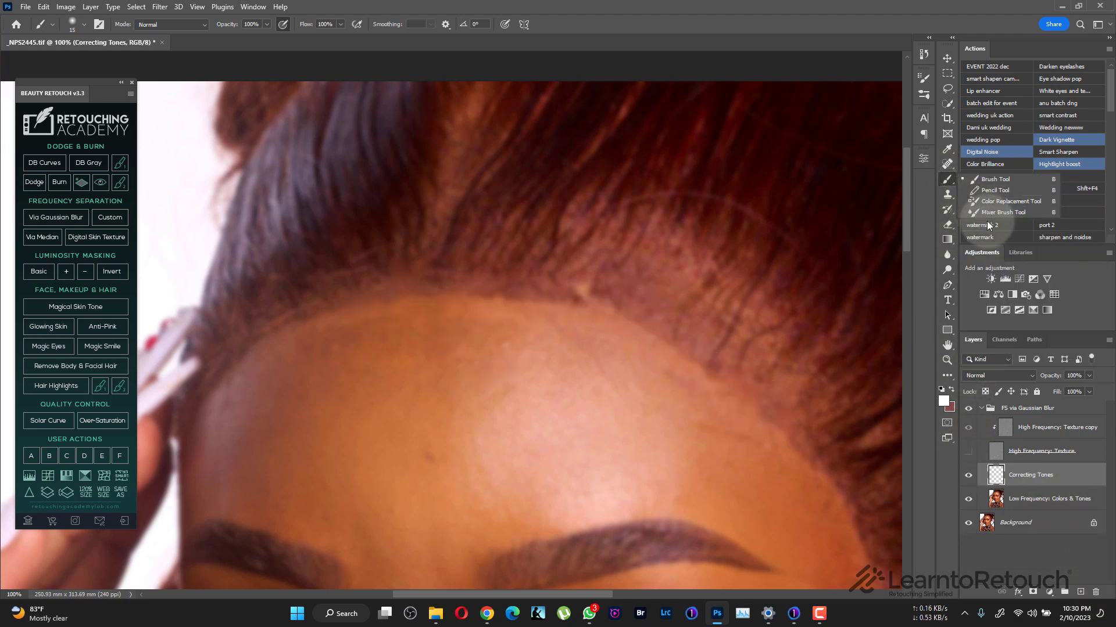
{"action": "left_click", "coordinate": [999, 212]}
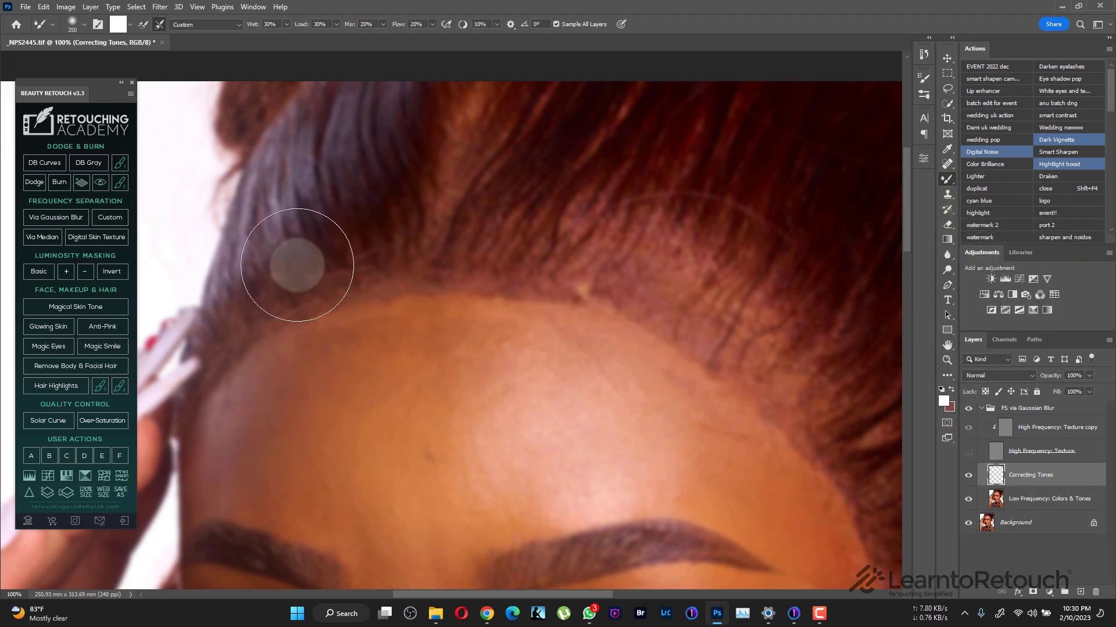
{"action": "key", "text": "bracketleft"}
{"action": "key", "text": "bracketleft"}
{"action": "key", "text": "bracketleft"}
{"action": "key", "text": "bracketleft"}
{"action": "key", "text": "bracketleft"}
{"action": "key", "text": "bracketleft"}
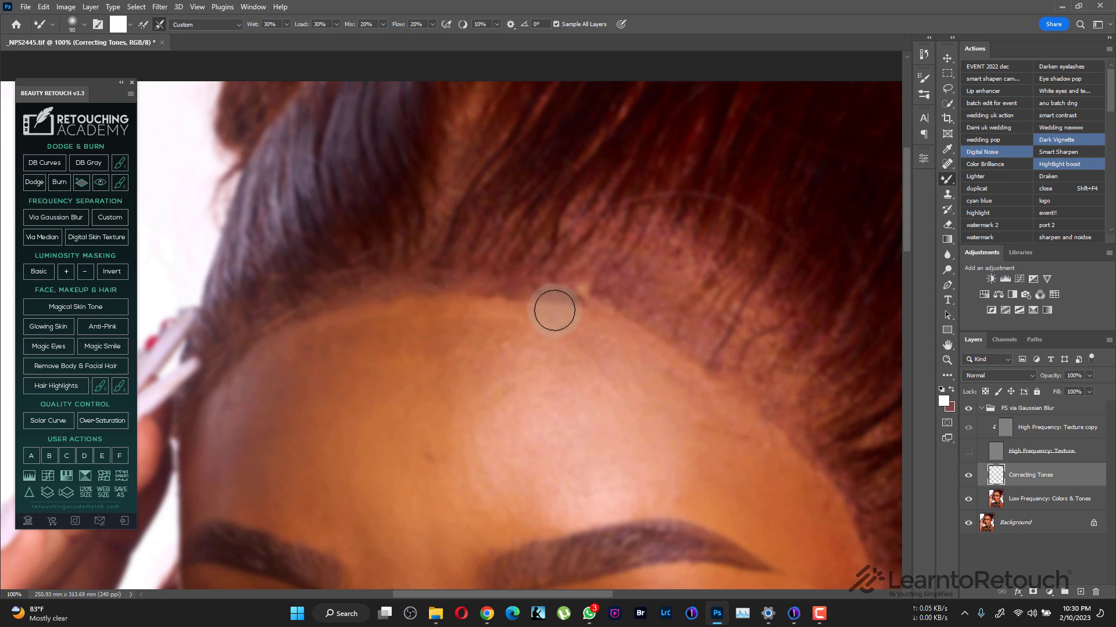
Blend the wig edge just right of the forehead's centre with the Mixer Brush, using sizes from 125 to 175 px
{"action": "key", "text": "bracketright"}
{"action": "key", "text": "bracketright"}
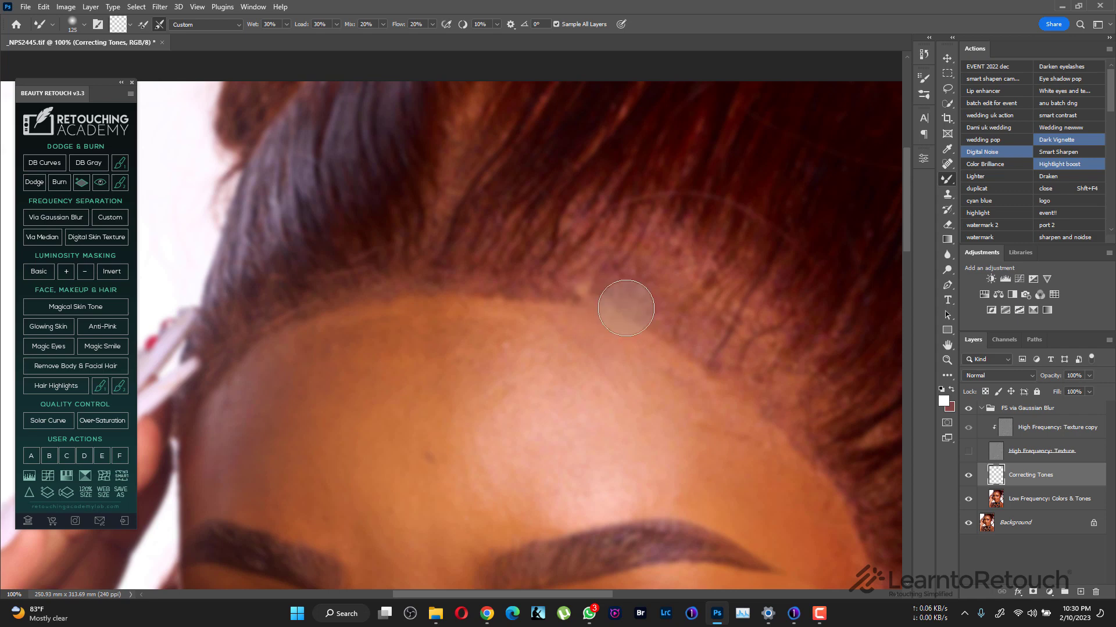
{"action": "key", "text": "bracketright"}
{"action": "key", "text": "bracketright"}
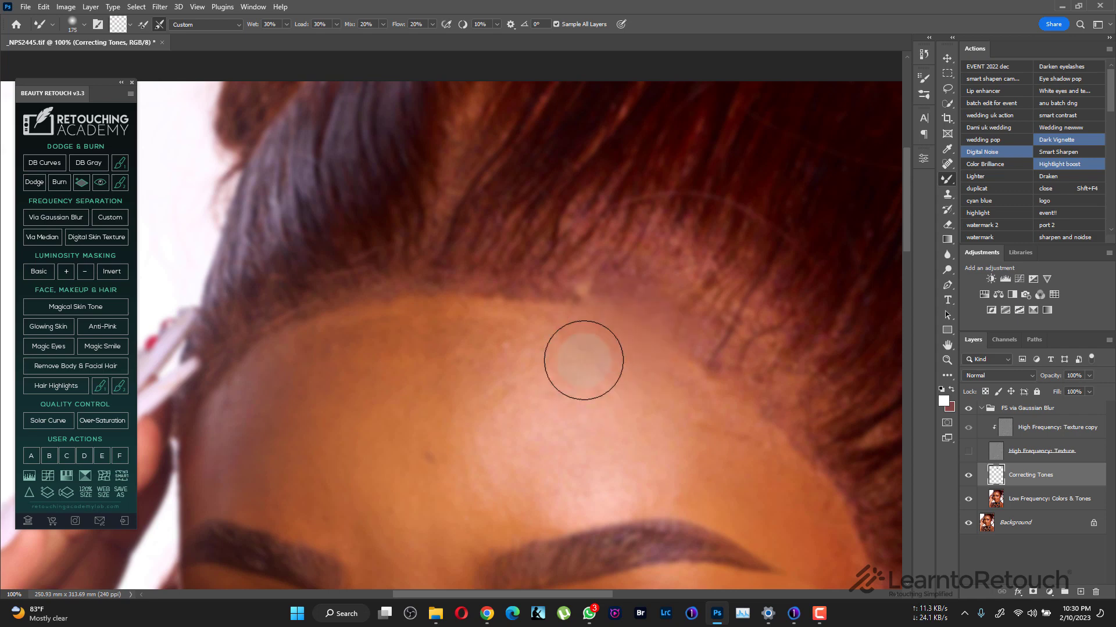
{"action": "key", "text": "bracketleft"}
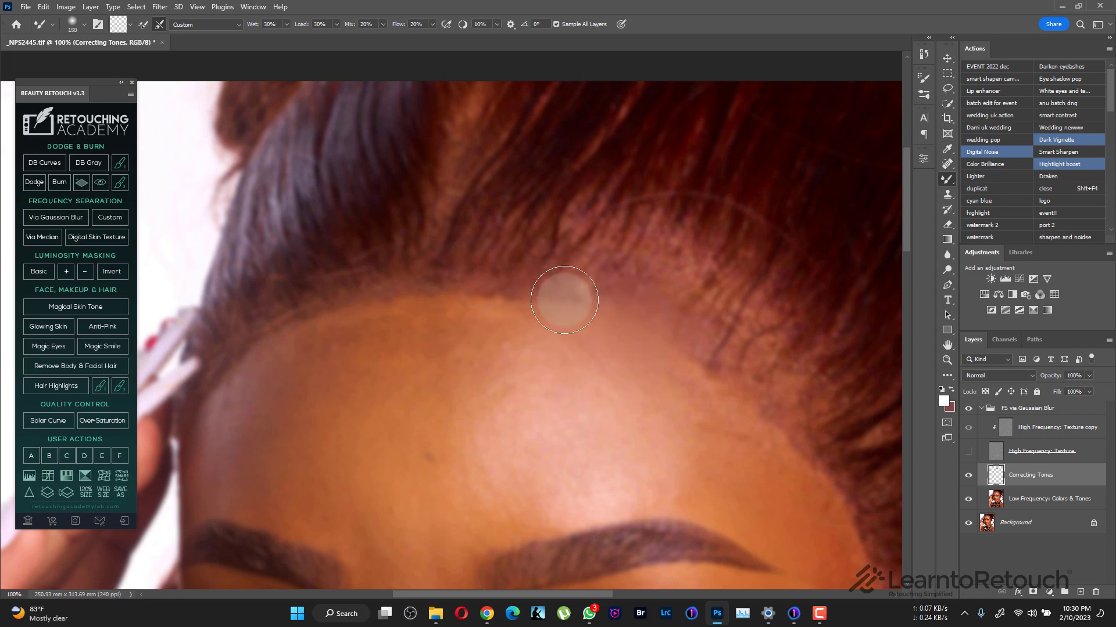
Smooth the wig line across the top centre of the forehead with the Mixer Brush, enlarging it to 175 px
{"action": "key", "text": "bracketleft"}
{"action": "key", "text": "bracketleft"}
{"action": "key", "text": "bracketright"}
{"action": "key", "text": "bracketright"}
{"action": "key", "text": "bracketright"}
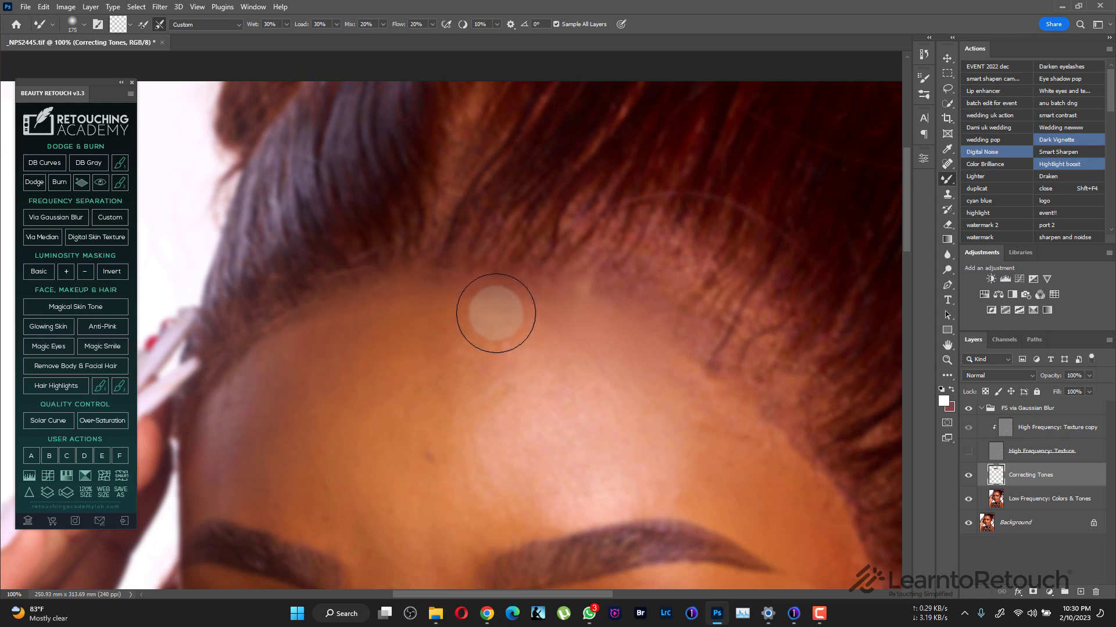
Blend the hairline down toward the temple on the image's right side with the Mixer Brush reduced to 125 px
{"action": "key", "text": "bracketright"}
{"action": "key", "text": "bracketleft"}
{"action": "key", "text": "bracketleft"}
{"action": "key", "text": "bracketleft"}
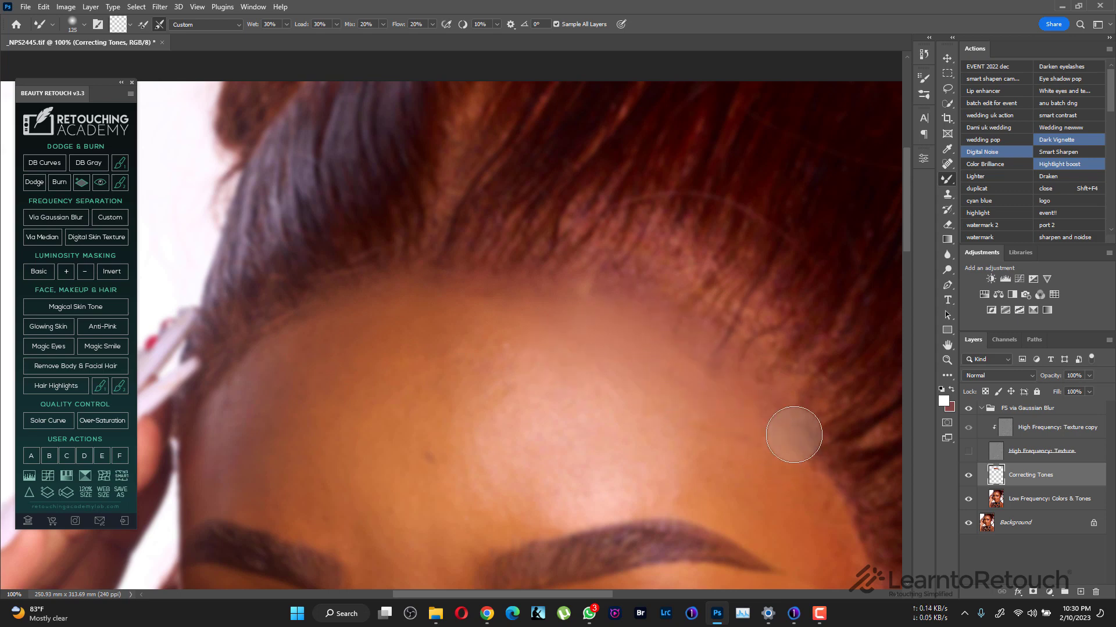
Soften the upper hairline transition into the forehead with the Mixer Brush at 200 px and 250 px
{"action": "key", "text": "bracketright"}
{"action": "key", "text": "bracketright"}
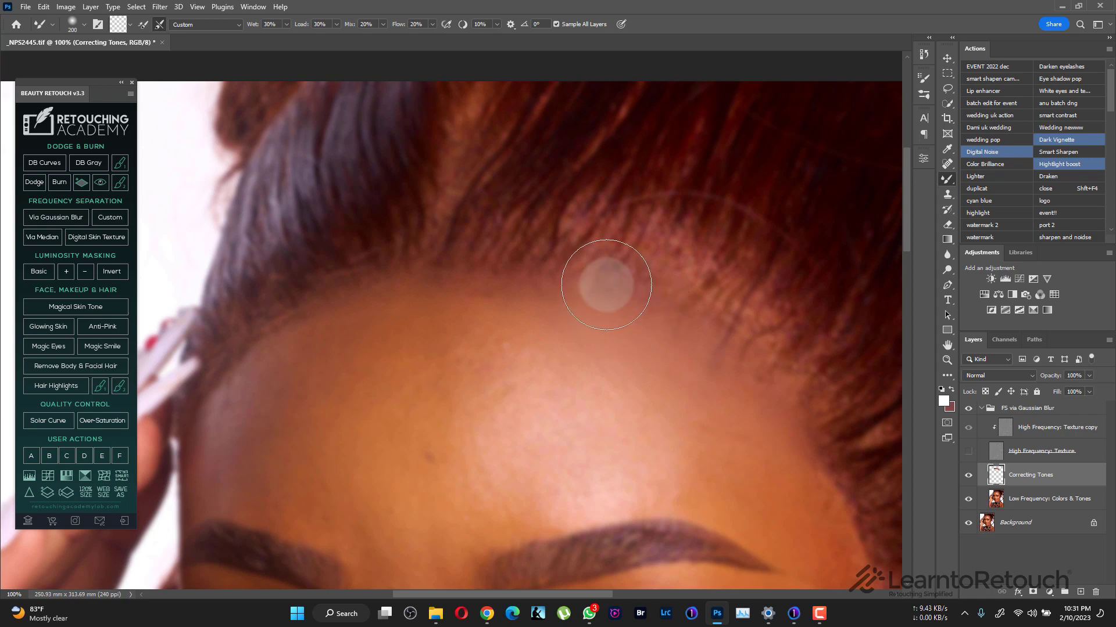
{"action": "key", "text": "bracketleft"}
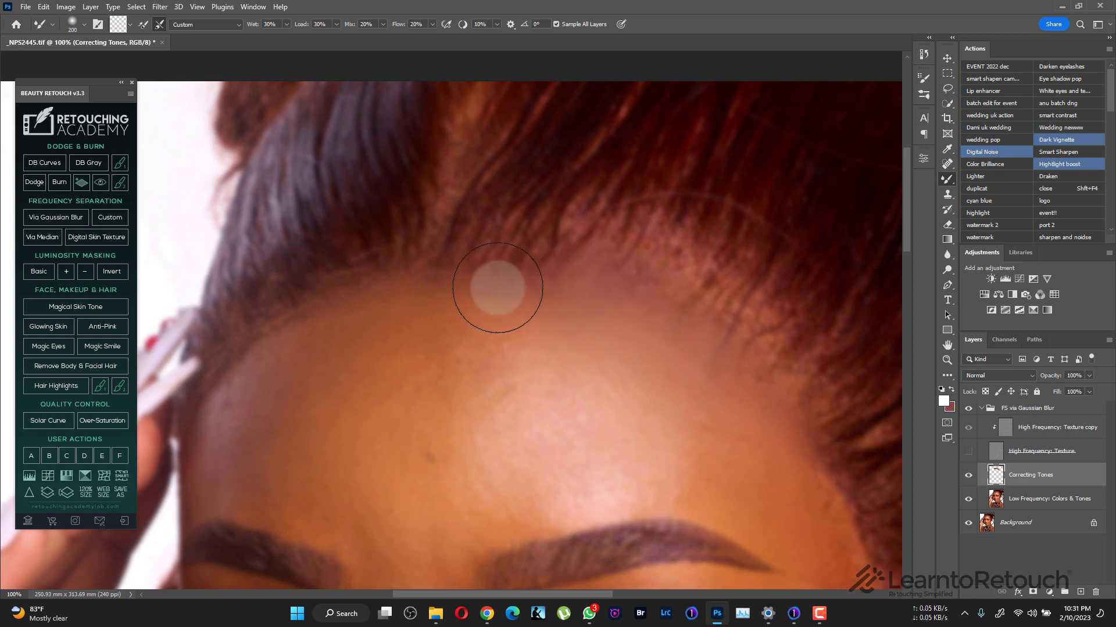
{"action": "key", "text": "bracketright"}
{"action": "key", "text": "bracketright"}
{"action": "key", "text": "bracketright"}
{"action": "key", "text": "bracketright"}
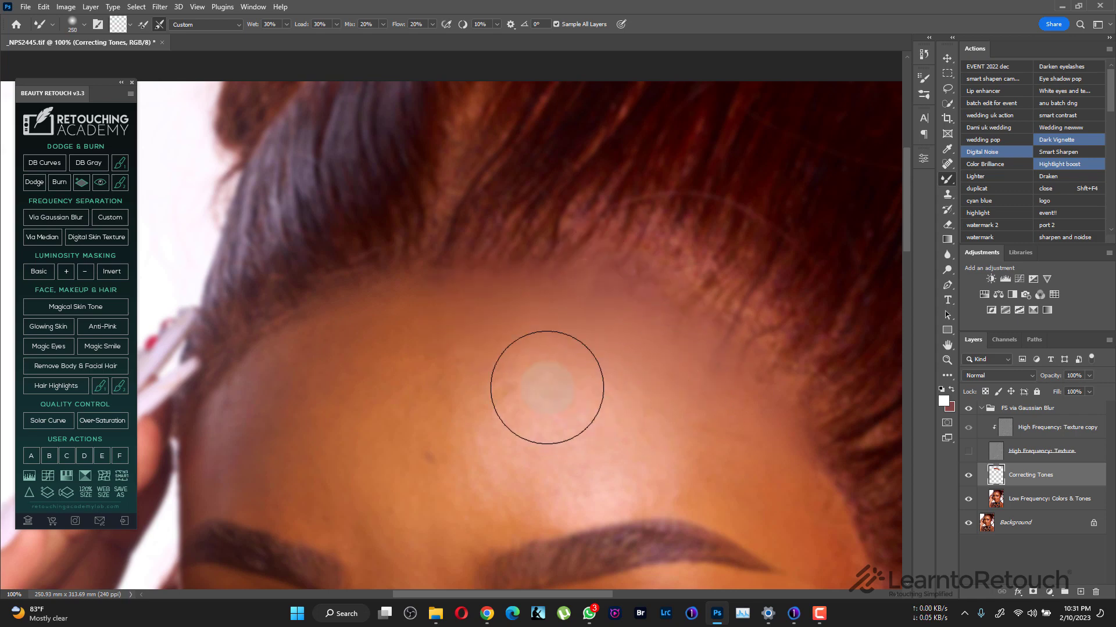
Refine the blend along the whole top hairline with a smaller Mixer Brush, finishing at 250 px
{"action": "key", "text": "bracketleft"}
{"action": "key", "text": "bracketleft"}
{"action": "key", "text": "bracketleft"}
{"action": "key", "text": "bracketleft"}
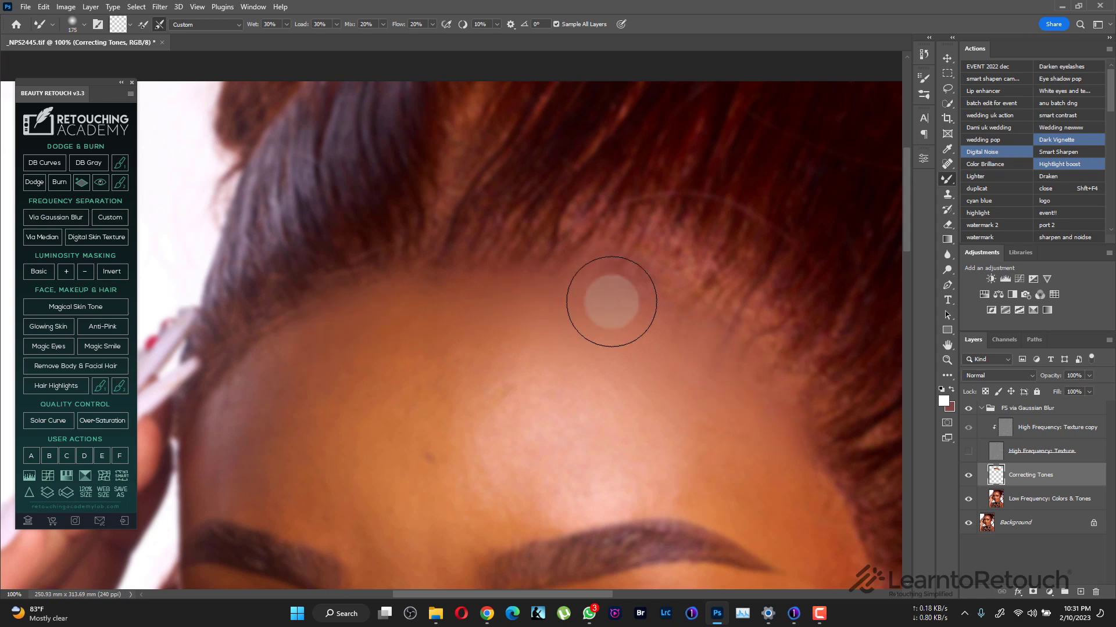
{"action": "key", "text": "bracketright"}
{"action": "key", "text": "bracketright"}
{"action": "key", "text": "bracketright"}
{"action": "key", "text": "bracketright"}
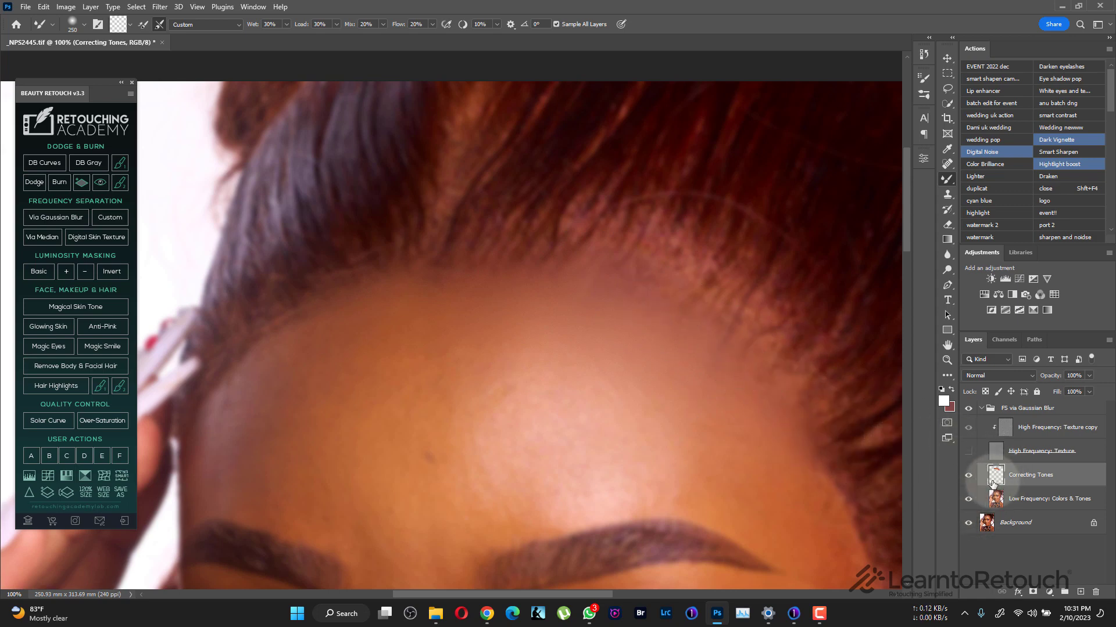
Show the High Frequency: Texture layer and toggle Correcting Tones off and on to compare the hairline before and after
{"action": "left_click", "coordinate": [967, 455]}
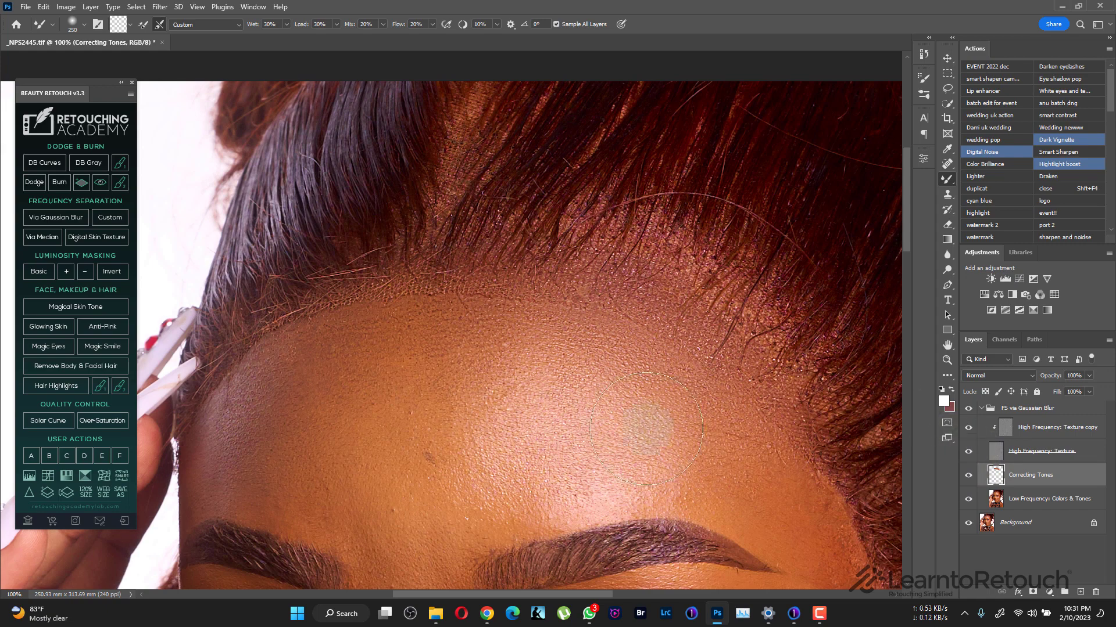
{"action": "key", "text": "ctrl+minus"}
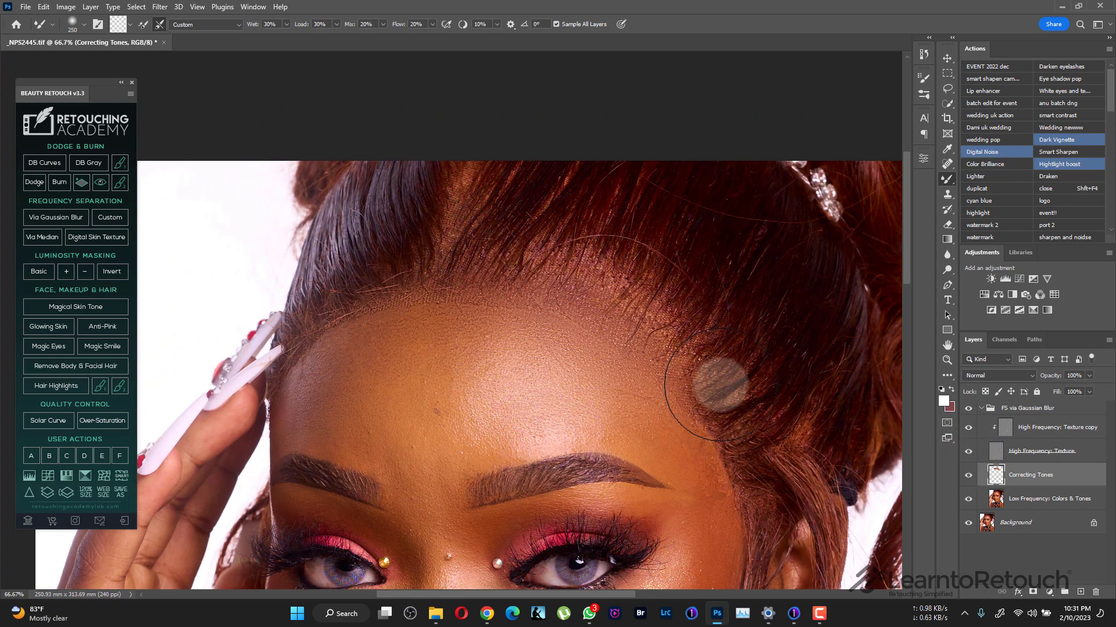
{"action": "left_click", "coordinate": [968, 476]}
{"action": "left_click", "coordinate": [969, 476]}
{"action": "left_click", "coordinate": [969, 476]}
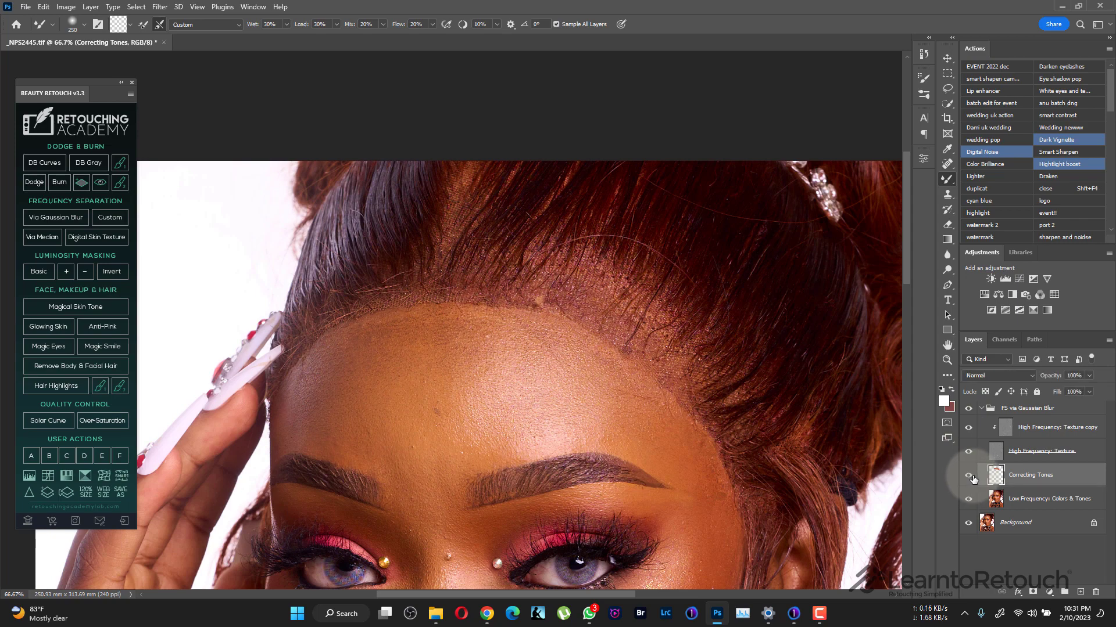
{"action": "left_click", "coordinate": [970, 477]}
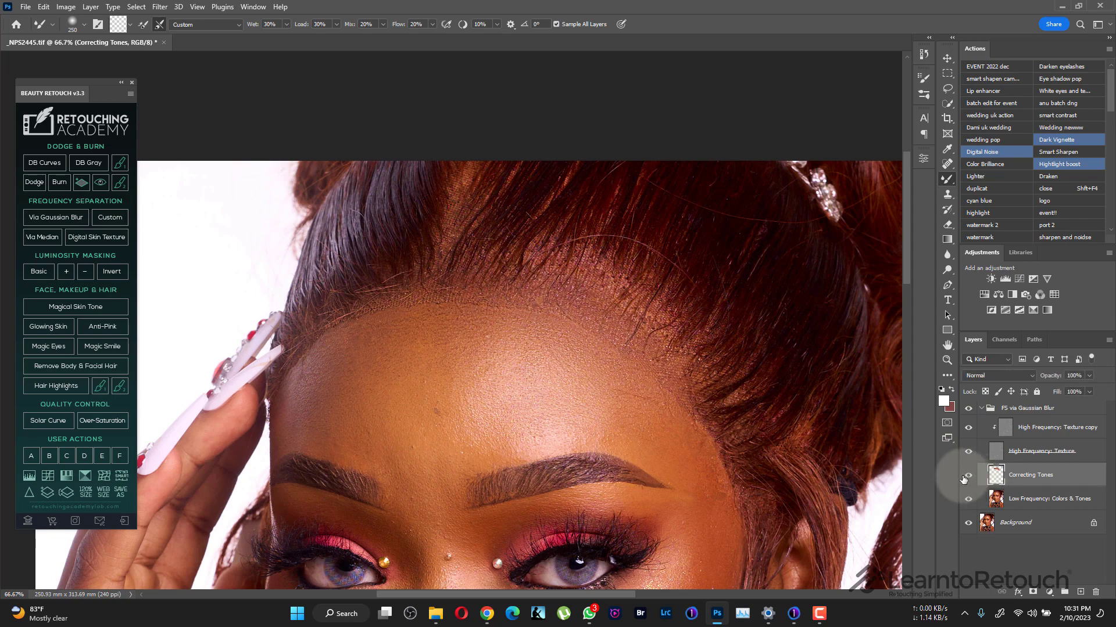
{"action": "key", "text": "ctrl+plus"}
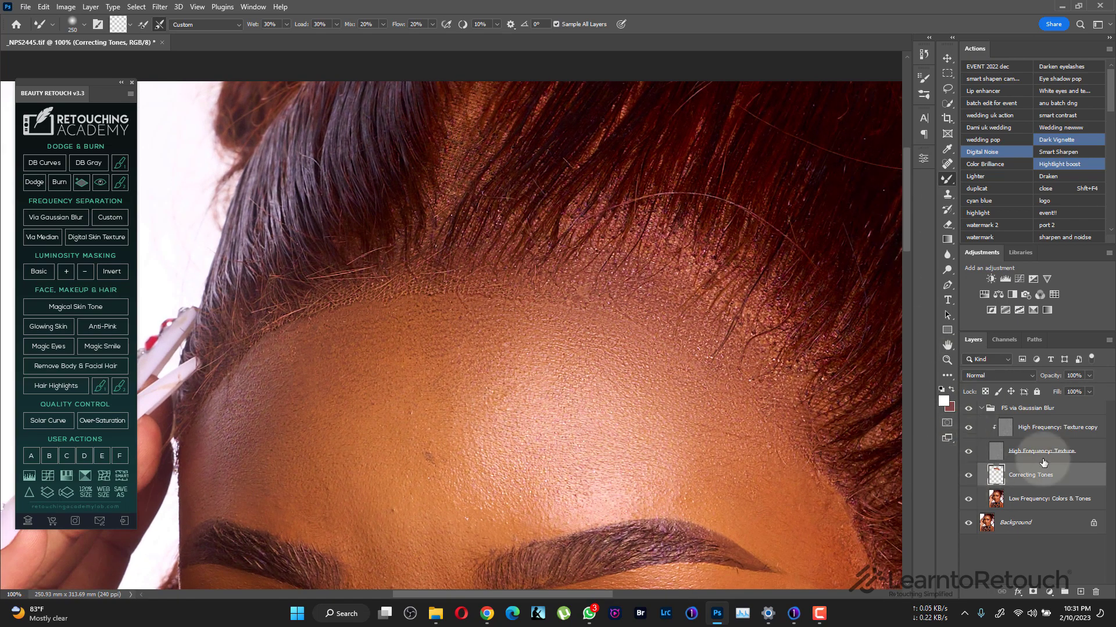
On the High Frequency: Texture copy layer, clone clean forehead texture over the stray hairs at the left hairline with the Clone Stamp
{"action": "left_click", "coordinate": [1055, 428]}
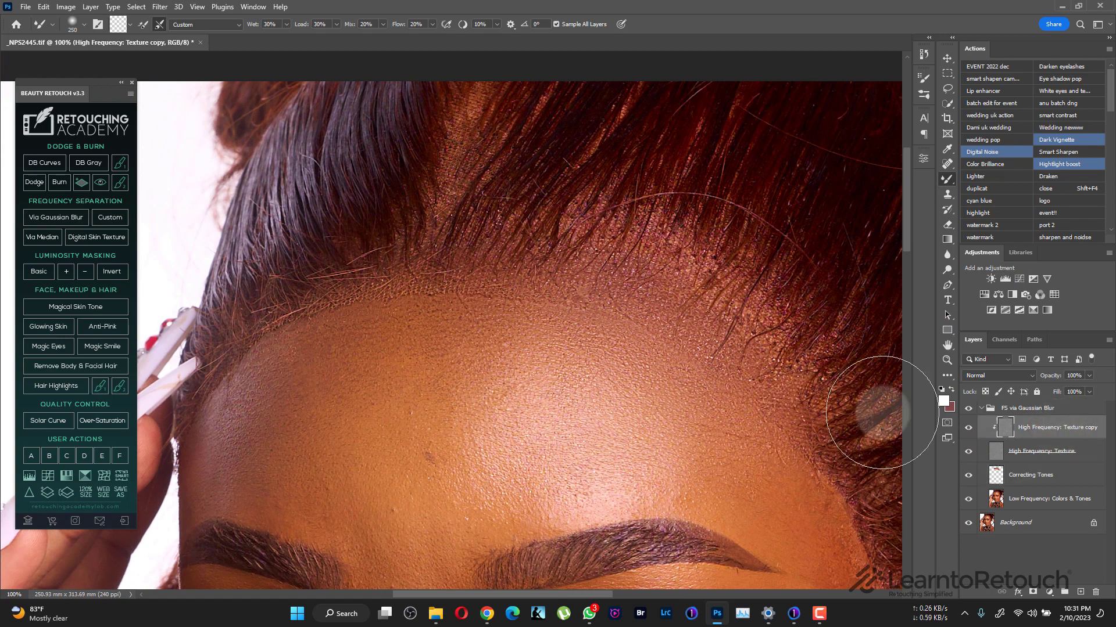
{"action": "left_click", "coordinate": [947, 194]}
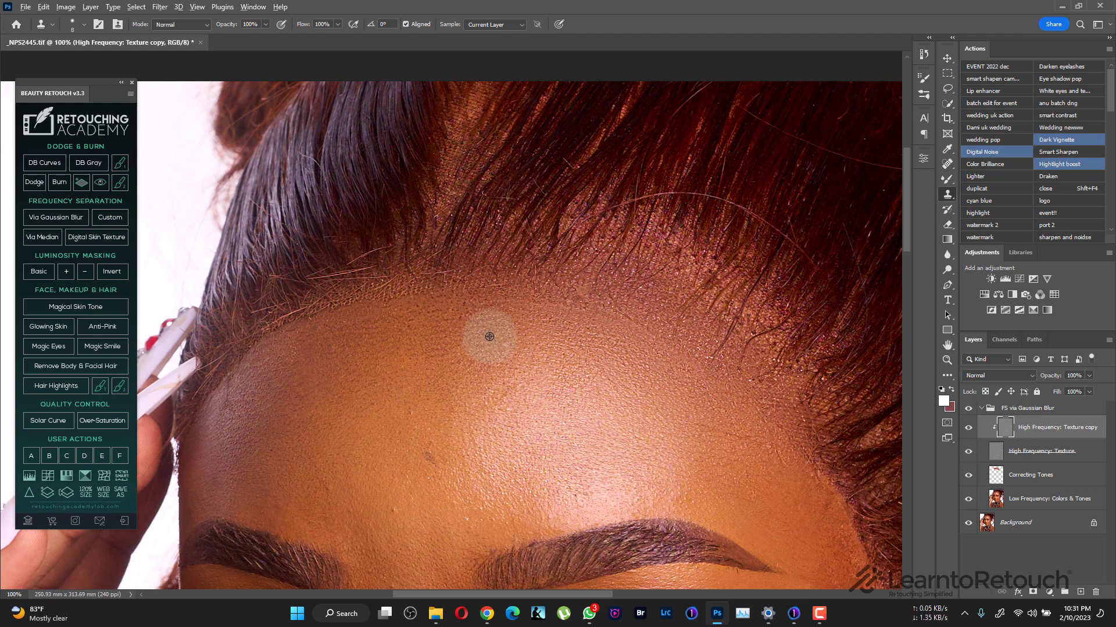
{"action": "left_click", "coordinate": [489, 336], "text": "alt"}
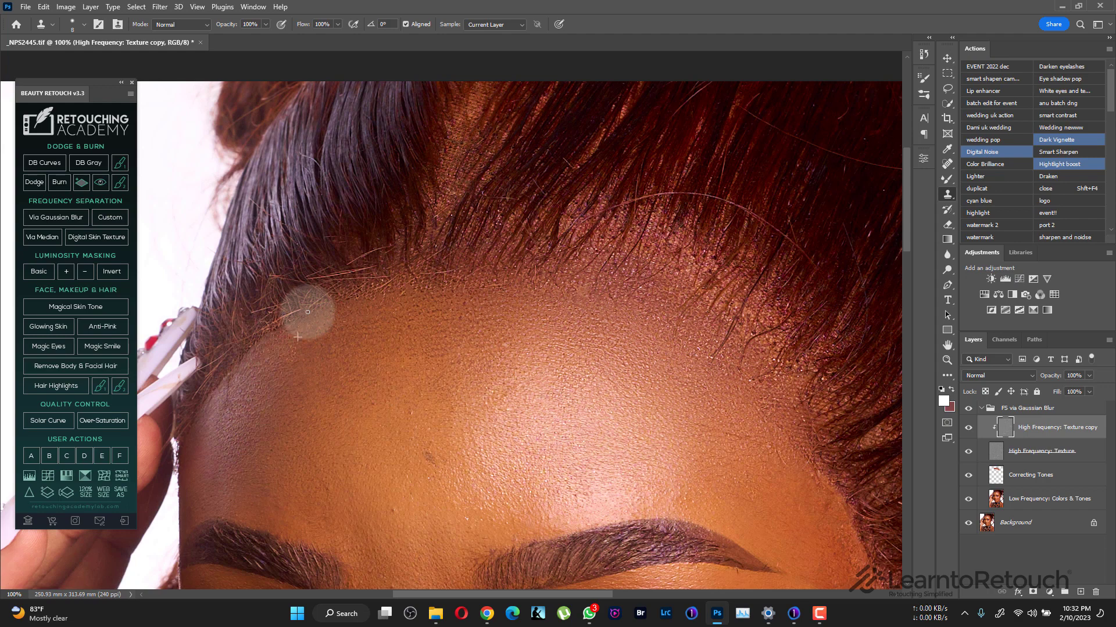
{"action": "left_click_drag", "start_coordinate": [307, 312], "coordinate": [290, 319]}
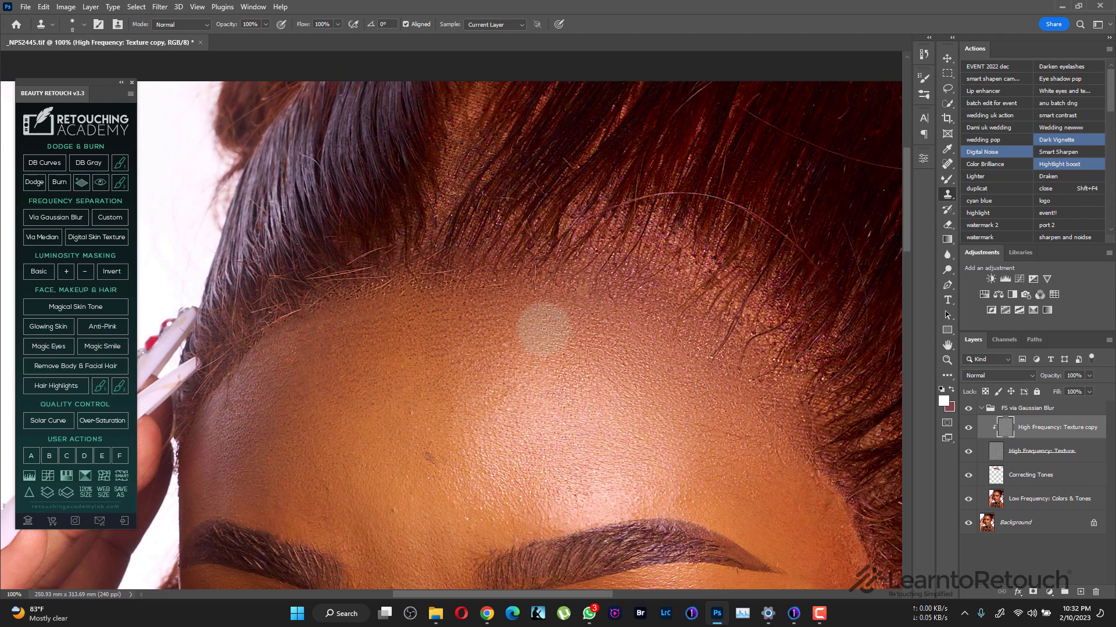
Clone sampled skin texture over the rough wig edge along the upper hairline on the texture copy layer
{"action": "scroll", "coordinate": [615, 378], "scroll_direction": "right", "scroll_amount": 3}
{"action": "scroll", "coordinate": [614, 378], "scroll_direction": "up", "scroll_amount": 1}
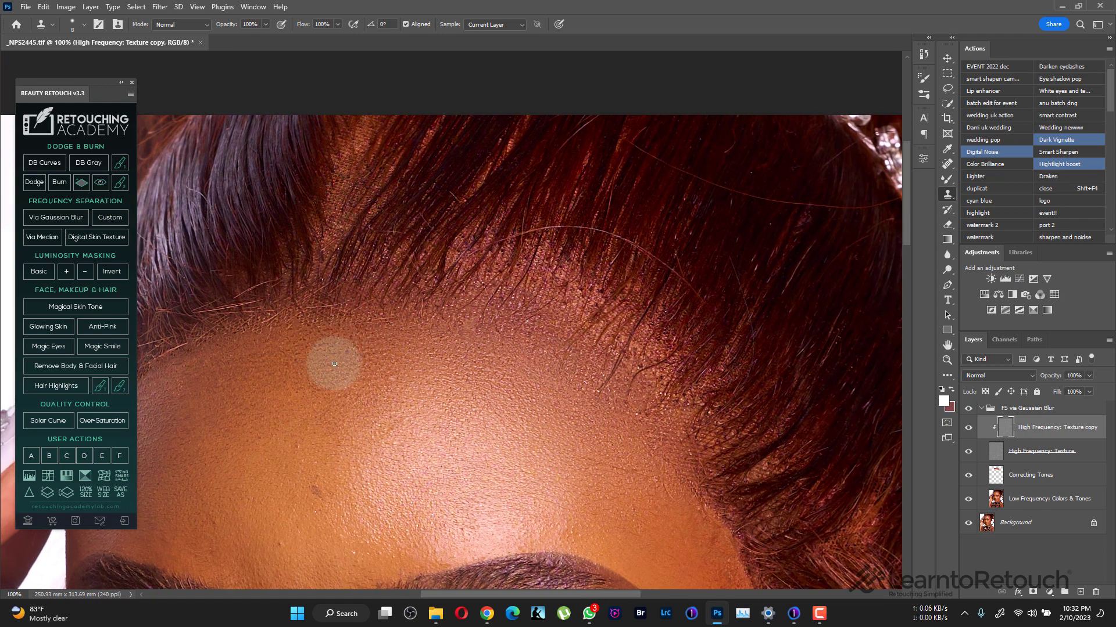
{"action": "mouse_move", "coordinate": [306, 356]}
{"action": "left_mouse_down"}
{"action": "mouse_move", "coordinate": [311, 325]}
{"action": "mouse_move", "coordinate": [313, 348]}
{"action": "mouse_move", "coordinate": [362, 345]}
{"action": "mouse_move", "coordinate": [294, 316]}
{"action": "left_mouse_up"}
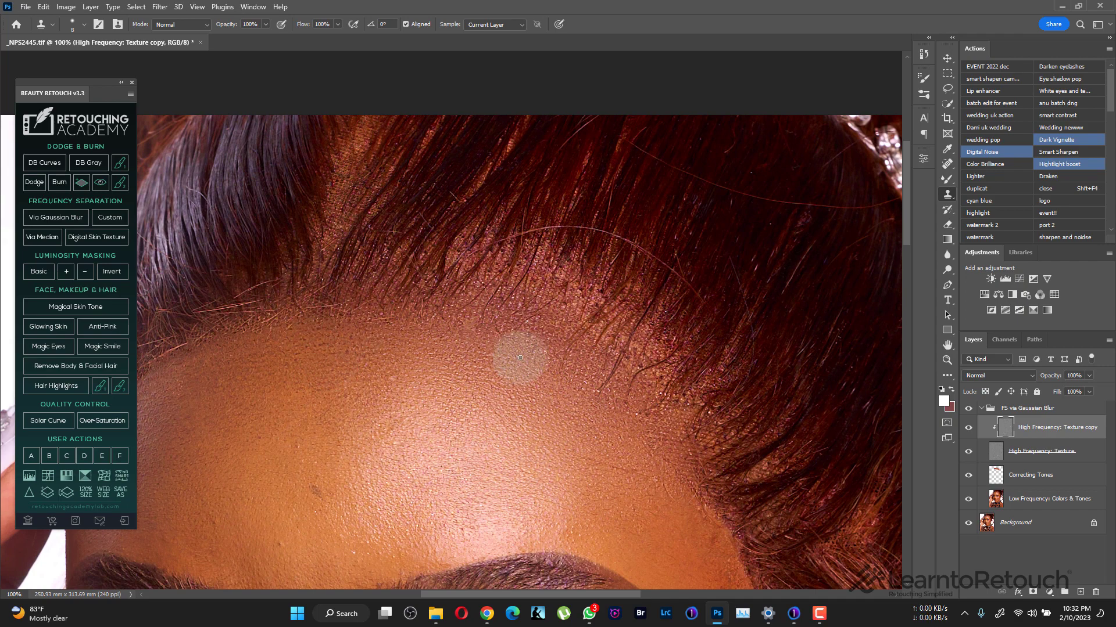
{"action": "left_click_drag", "start_coordinate": [602, 325], "coordinate": [725, 337]}
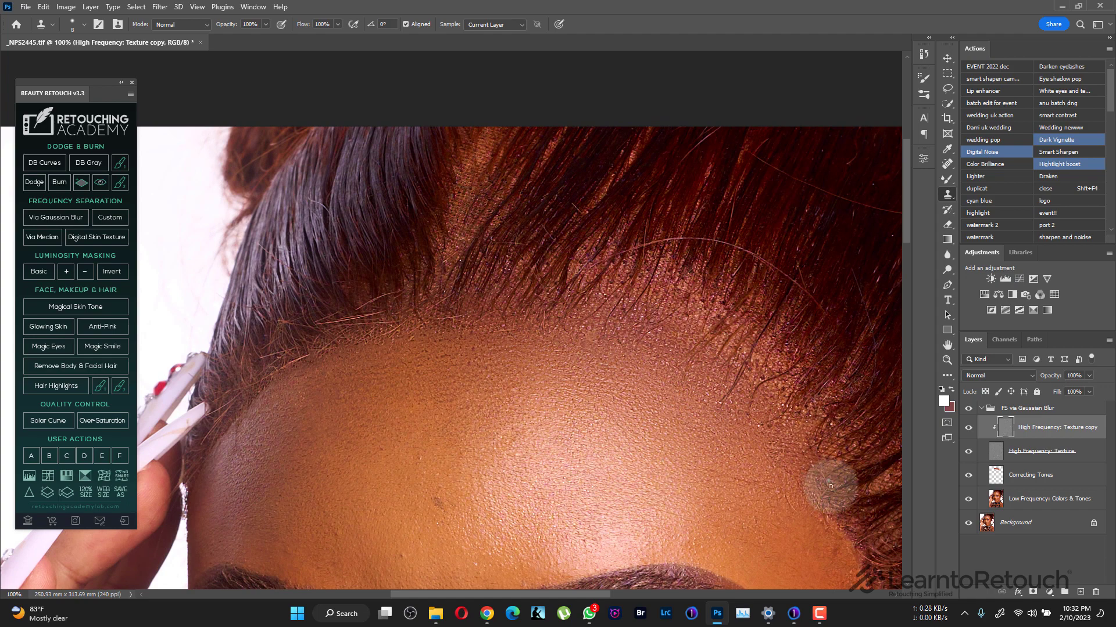
Collapse the frequency separation group and add a Selective Color adjustment with Reds at Cyan -29, Yellow +25 and Black -19
{"action": "left_click", "coordinate": [981, 409]}
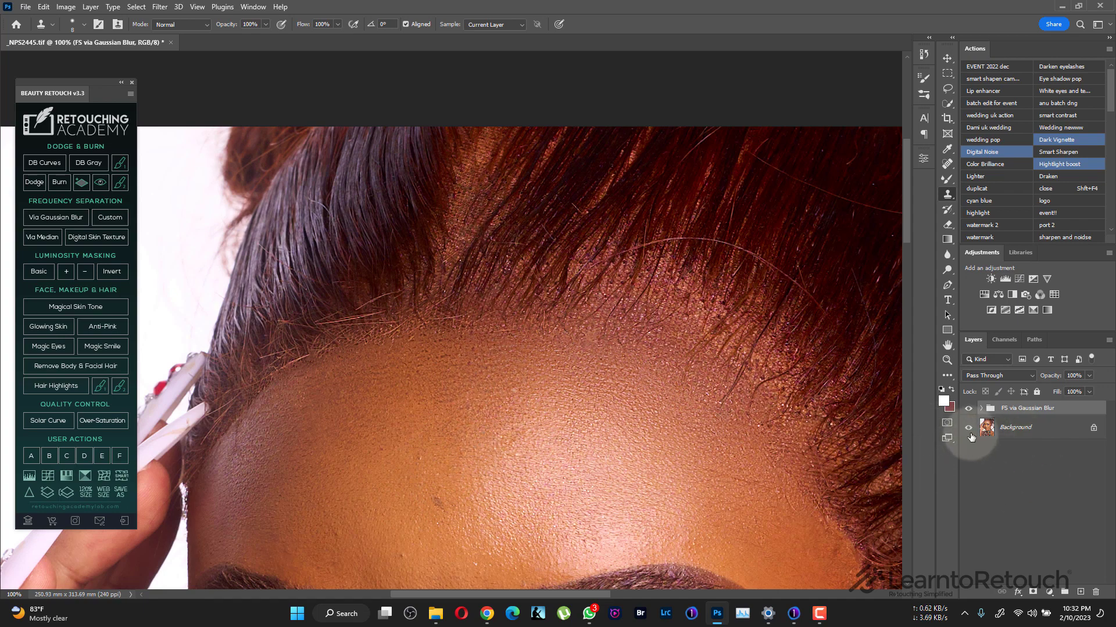
{"action": "left_click", "coordinate": [1033, 310]}
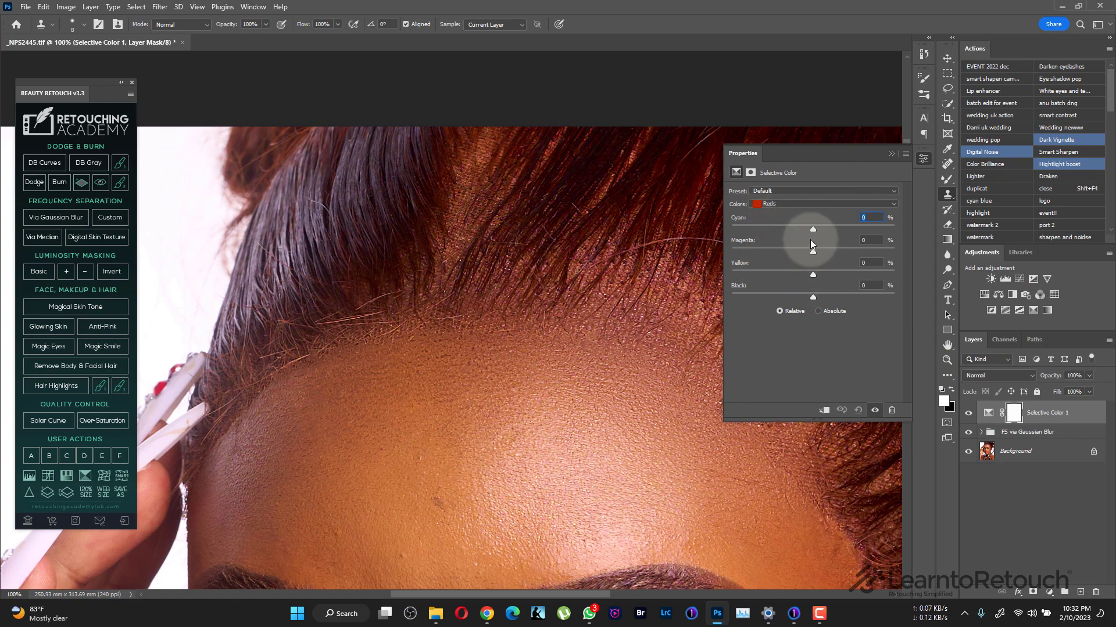
{"action": "left_click_drag", "start_coordinate": [817, 274], "coordinate": [829, 275]}
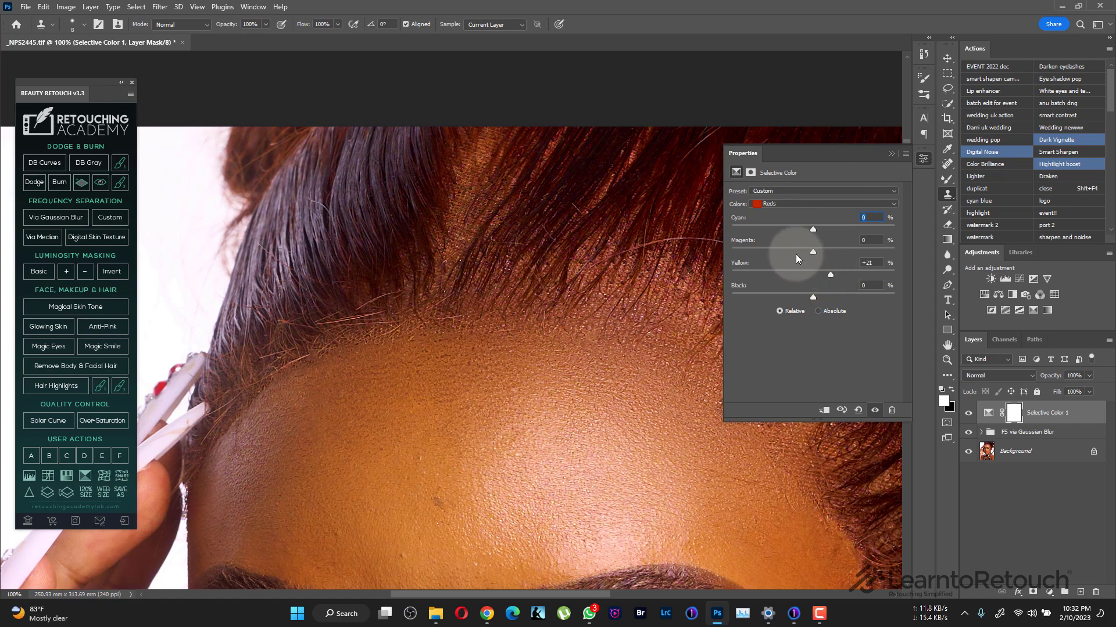
{"action": "left_click", "coordinate": [813, 229]}
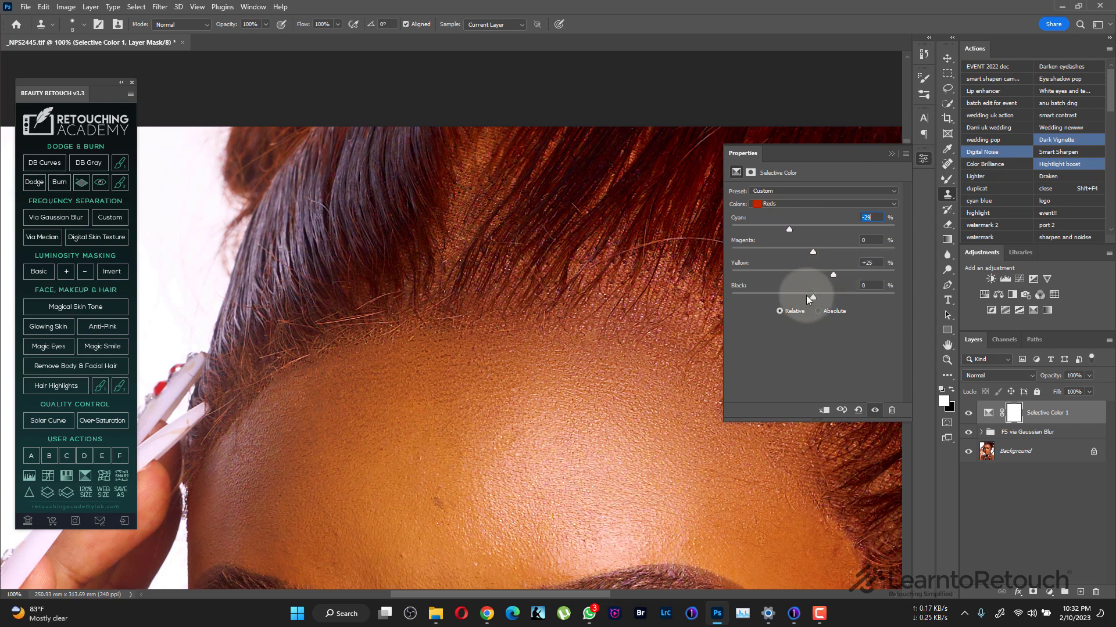
{"action": "left_click_drag", "start_coordinate": [811, 298], "coordinate": [800, 299]}
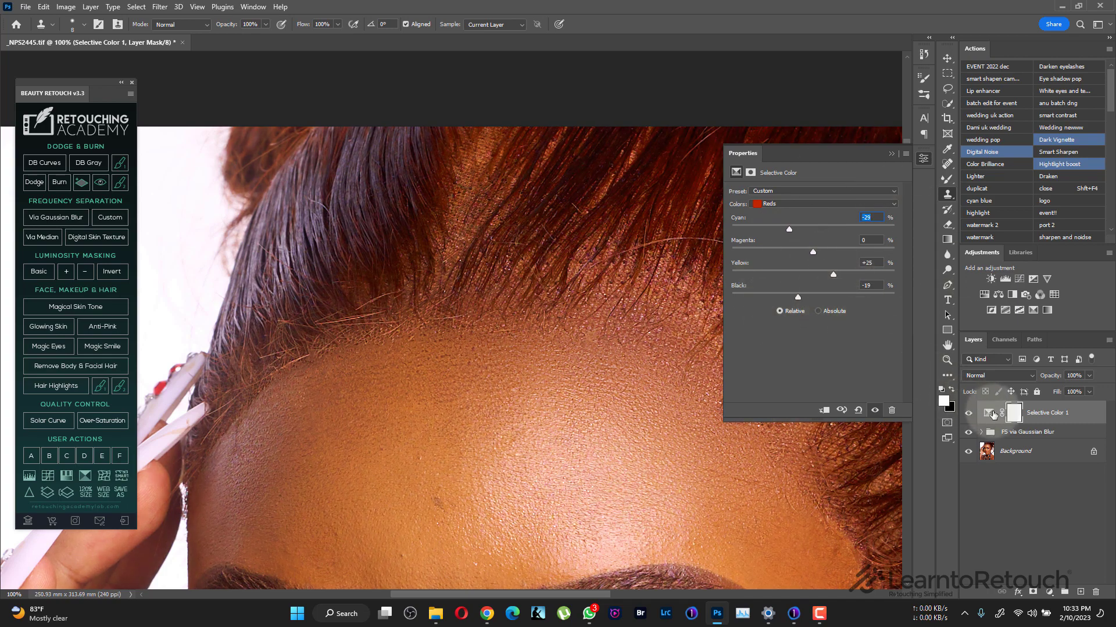
Invert the Selective Color mask to black and switch to the regular Brush
{"action": "key", "text": "ctrl+i"}
{"action": "left_click", "coordinate": [923, 158]}
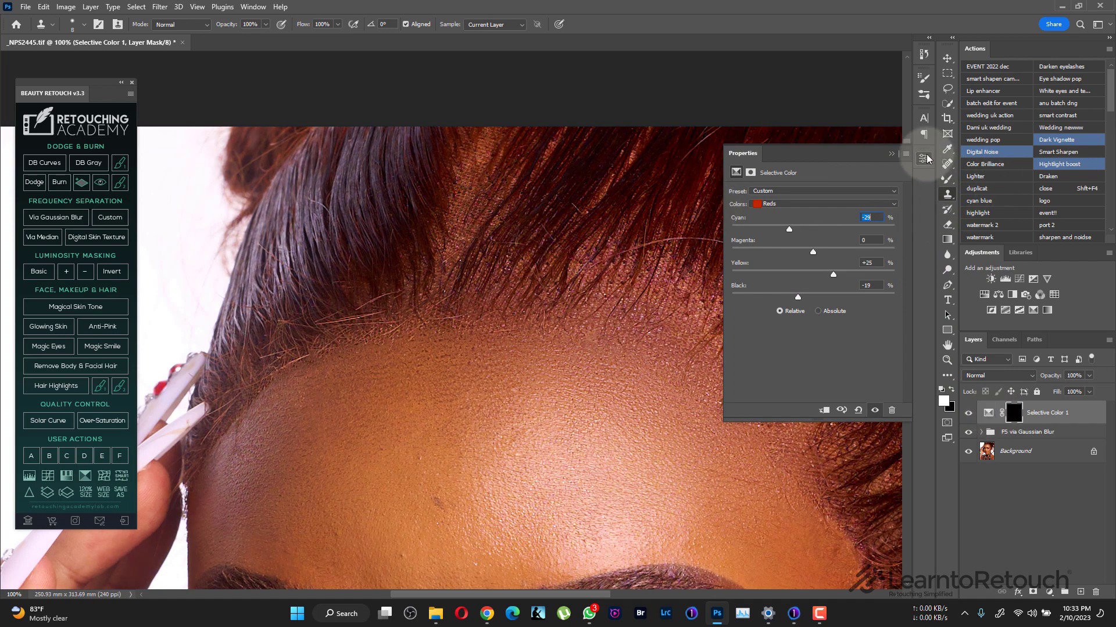
{"action": "left_click", "coordinate": [945, 181]}
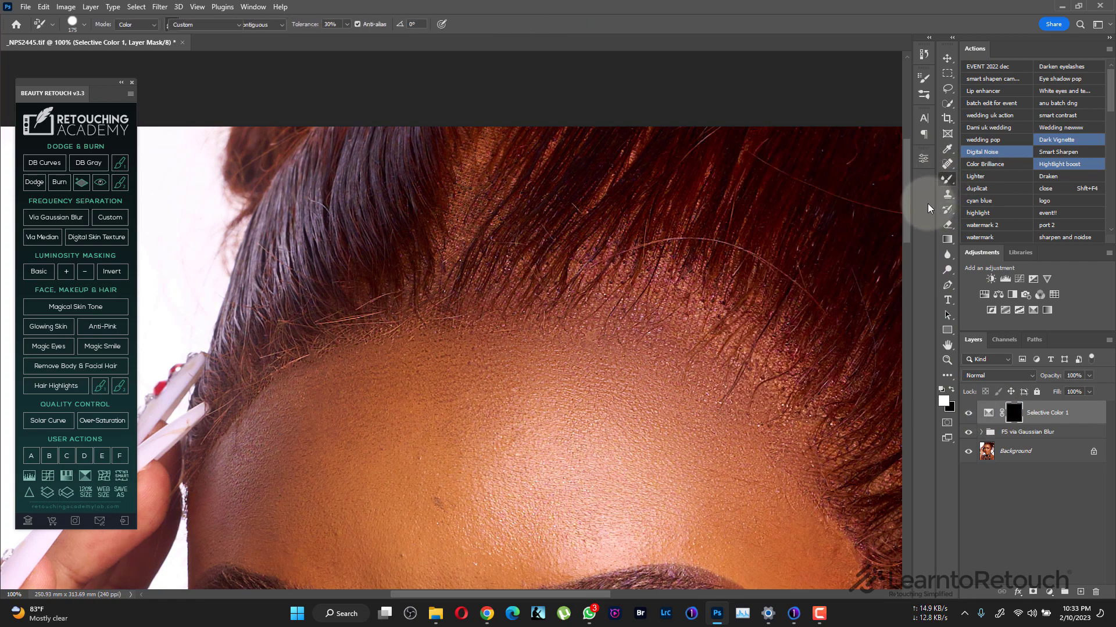
{"action": "key", "text": "b"}
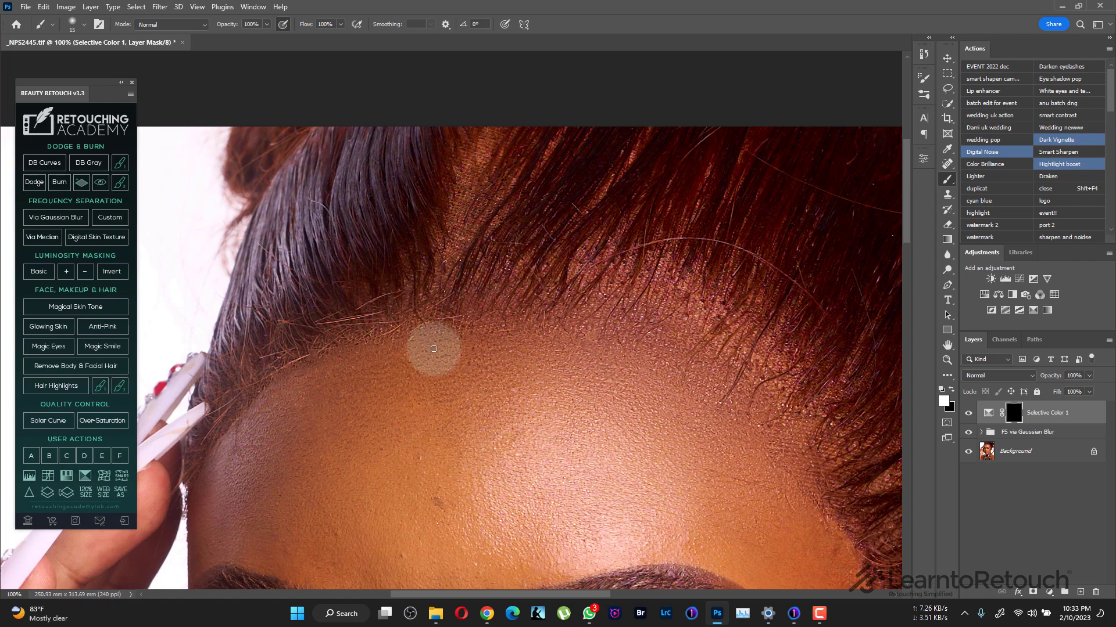
Paint white on the Selective Color mask over the centre of the hairline, enlarging the brush to 150 and 200 px
{"action": "key", "text": "bracketright"}
{"action": "key", "text": "bracketright"}
{"action": "key", "text": "bracketright"}
{"action": "key", "text": "bracketright"}
{"action": "key", "text": "bracketright"}
{"action": "key", "text": "bracketright"}
{"action": "key", "text": "bracketright"}
{"action": "key", "text": "bracketright"}
{"action": "key", "text": "bracketright"}
{"action": "key", "text": "bracketright"}
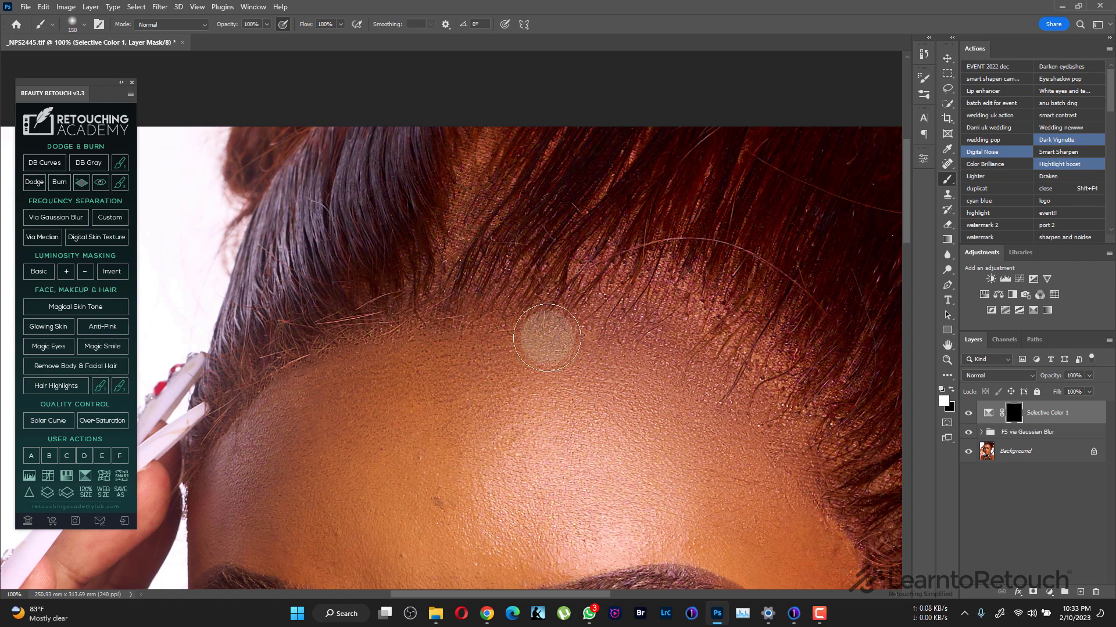
{"action": "key", "text": "bracketright"}
{"action": "key", "text": "bracketright"}
{"action": "key", "text": "bracketright"}
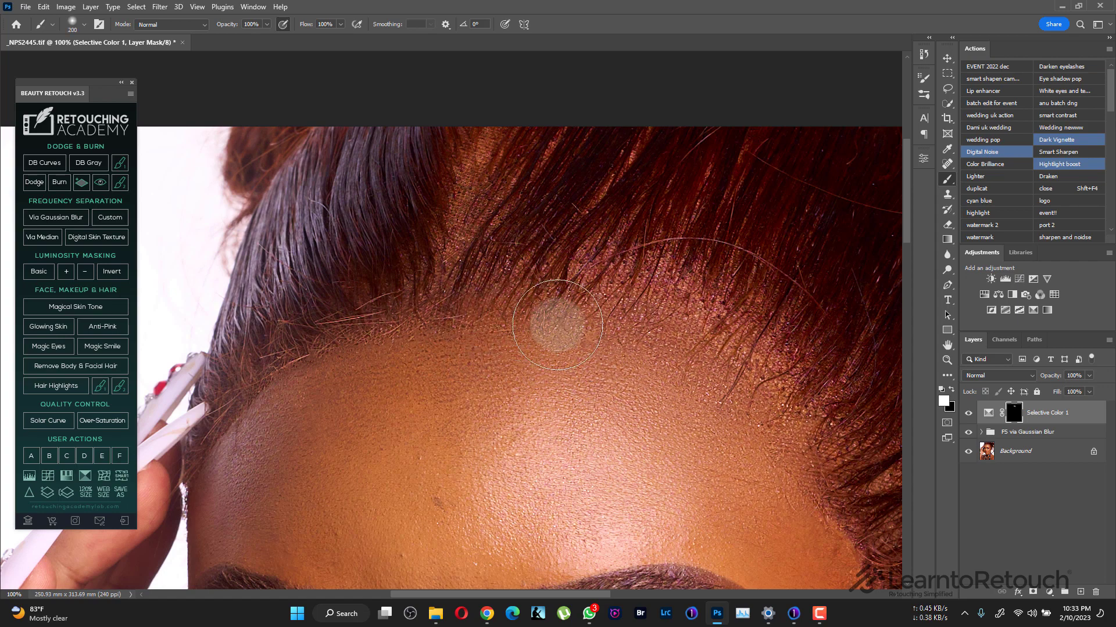
Extend the white mask painting along the rest of the top hairline with the brush between 175 and 250 px
{"action": "key", "text": "bracketright"}
{"action": "key", "text": "bracketright"}
{"action": "key", "text": "bracketleft"}
{"action": "key", "text": "bracketleft"}
{"action": "key", "text": "bracketleft"}
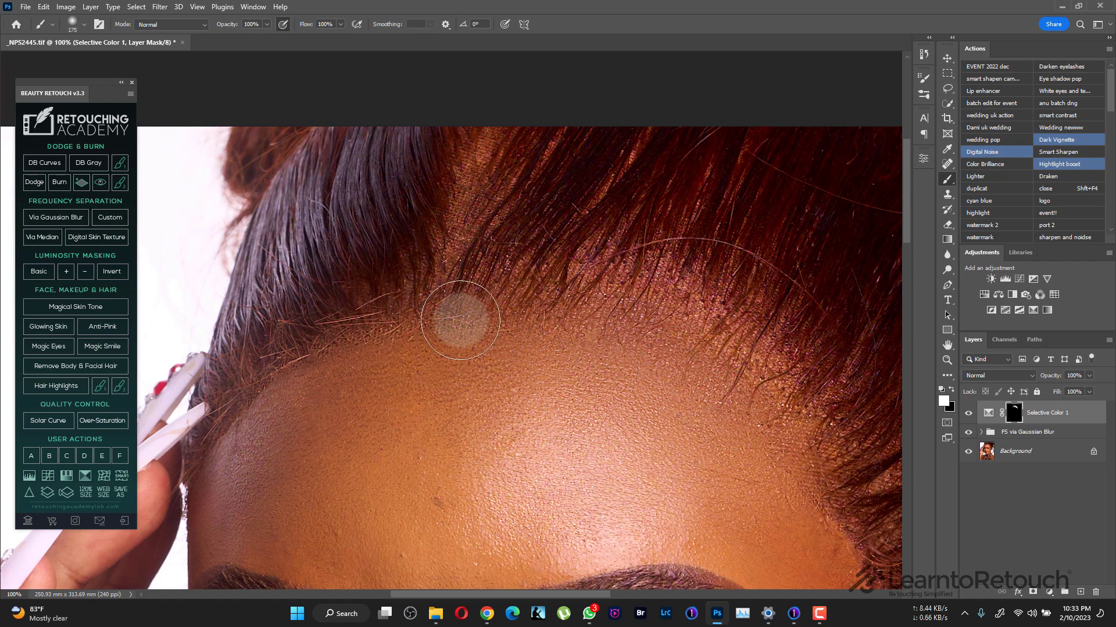
{"action": "key", "text": "bracketright"}
{"action": "key", "text": "bracketright"}
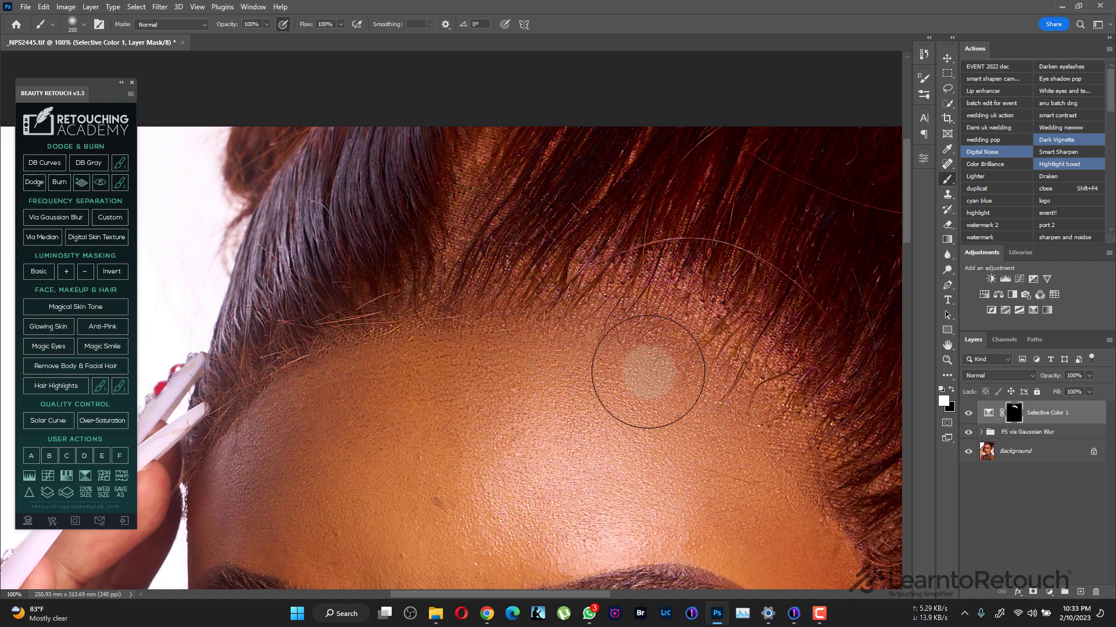
Feather the Selective Color layer mask to 36.7 px and check the adjustment's effect on the hairline
{"action": "double_click", "coordinate": [1016, 414]}
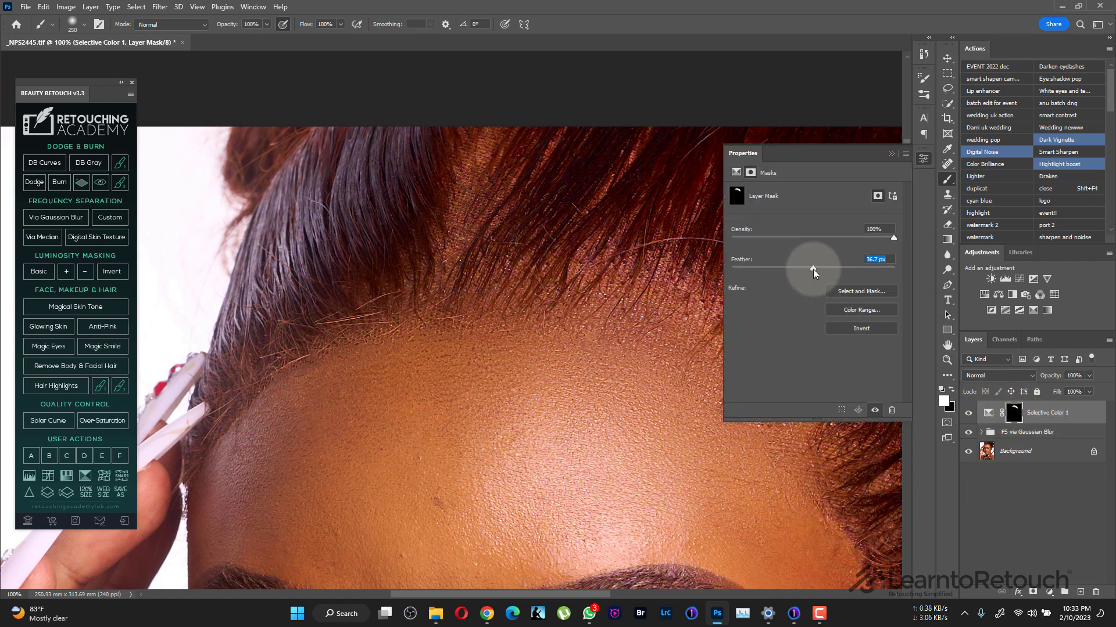
{"action": "left_click", "coordinate": [923, 158]}
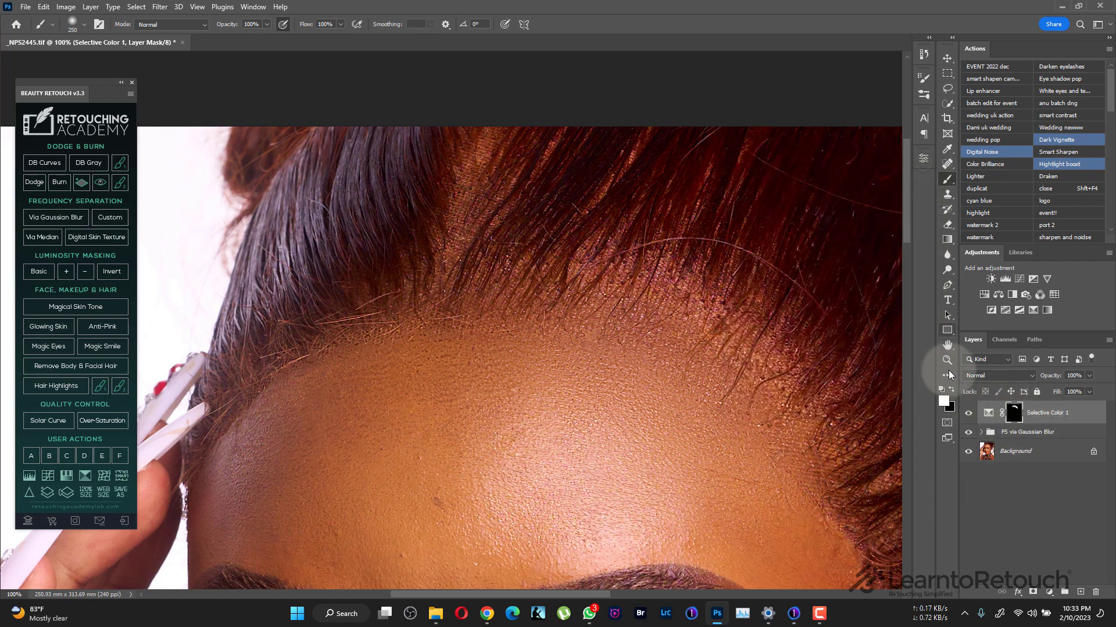
{"action": "left_click", "coordinate": [966, 415]}
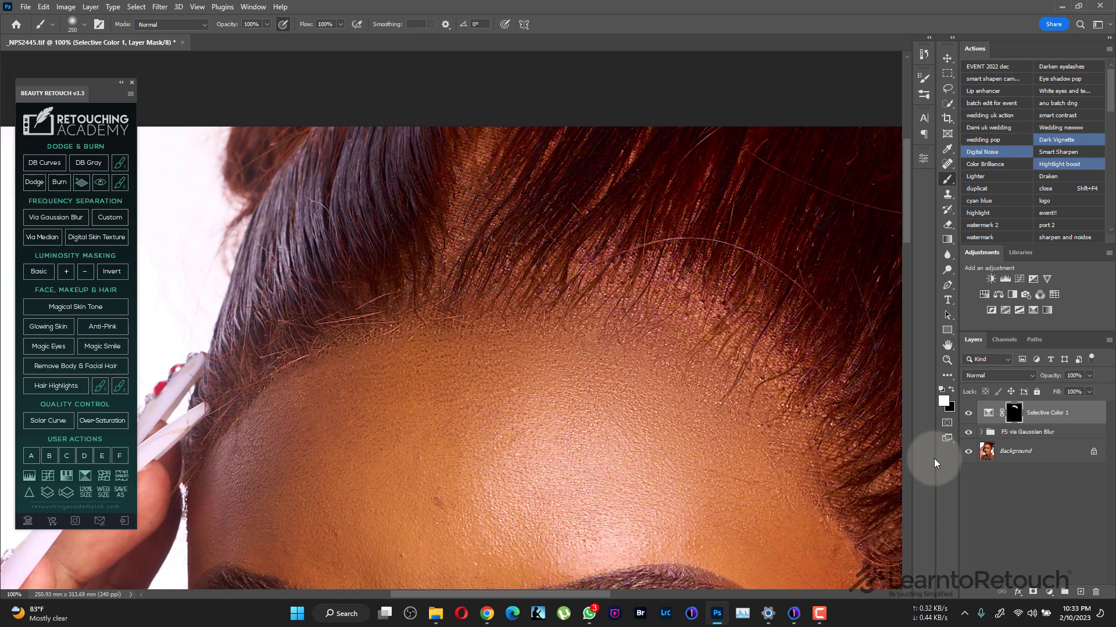
Compare the retouched hairline with the original Background image at 100% and 66.7% zoom
{"action": "left_click", "coordinate": [970, 452], "text": "alt"}
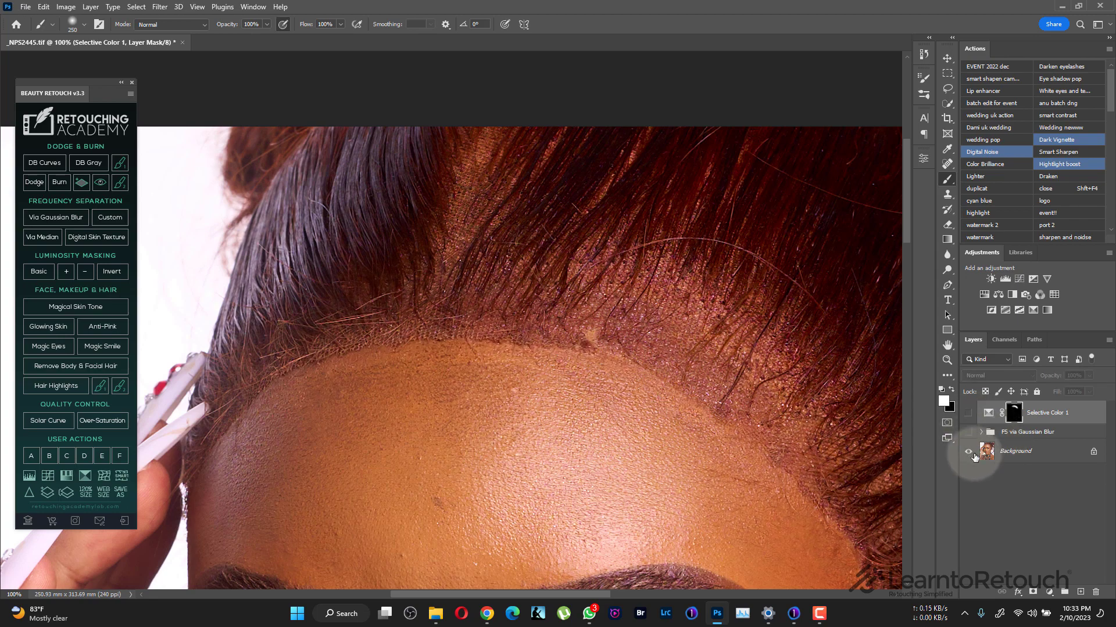
{"action": "left_click", "coordinate": [976, 455], "text": "alt"}
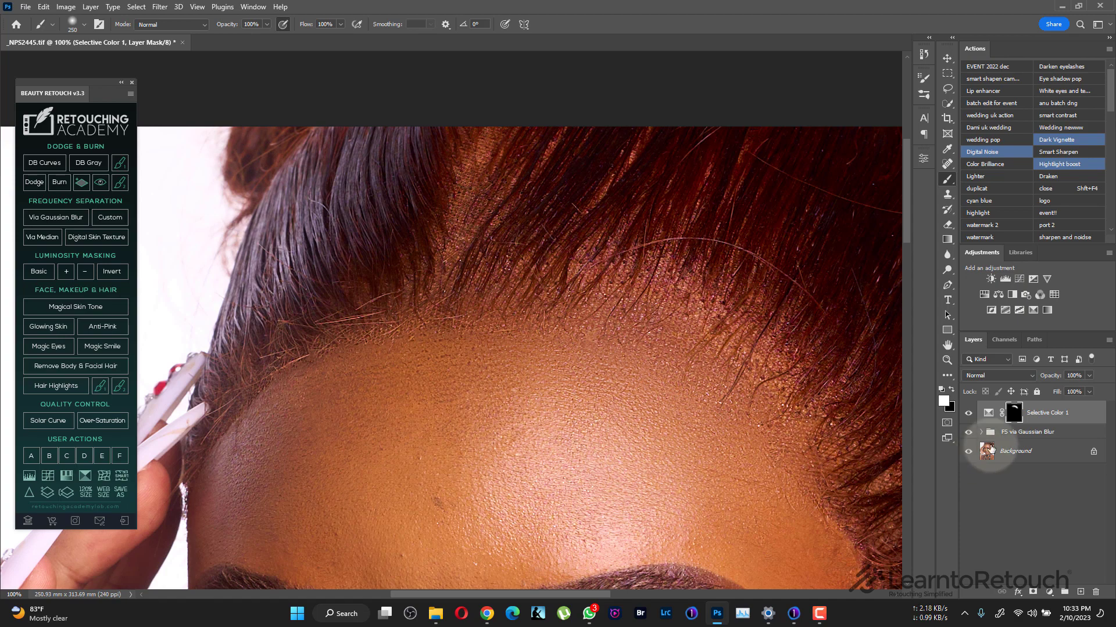
{"action": "key", "text": "ctrl+minus"}
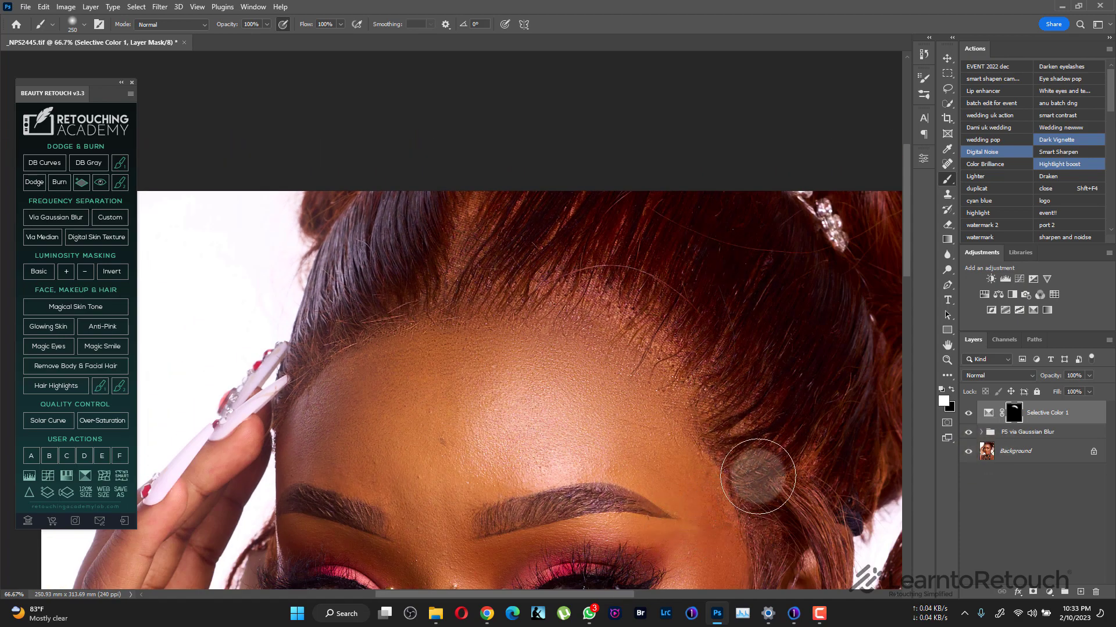
{"action": "scroll", "coordinate": [722, 411], "scroll_direction": "up", "scroll_amount": 2}
{"action": "scroll", "coordinate": [722, 411], "scroll_direction": "right", "scroll_amount": 2}
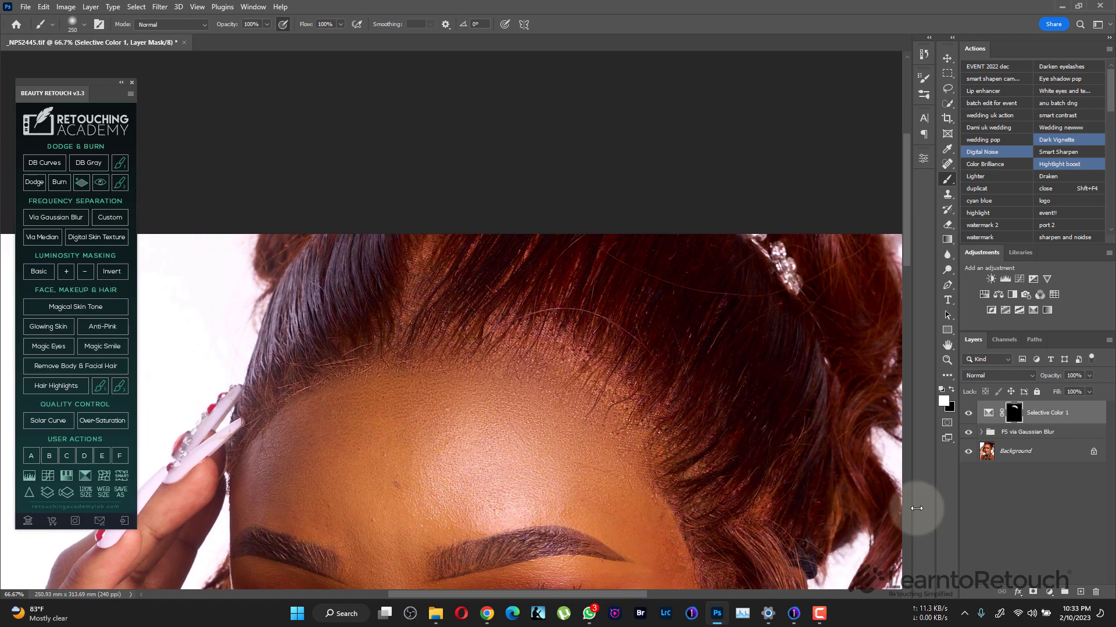
{"action": "mouse_move", "coordinate": [644, 471]}
{"action": "left_mouse_down"}
{"action": "mouse_move", "coordinate": [726, 424]}
{"action": "mouse_move", "coordinate": [747, 430]}
{"action": "left_mouse_up"}
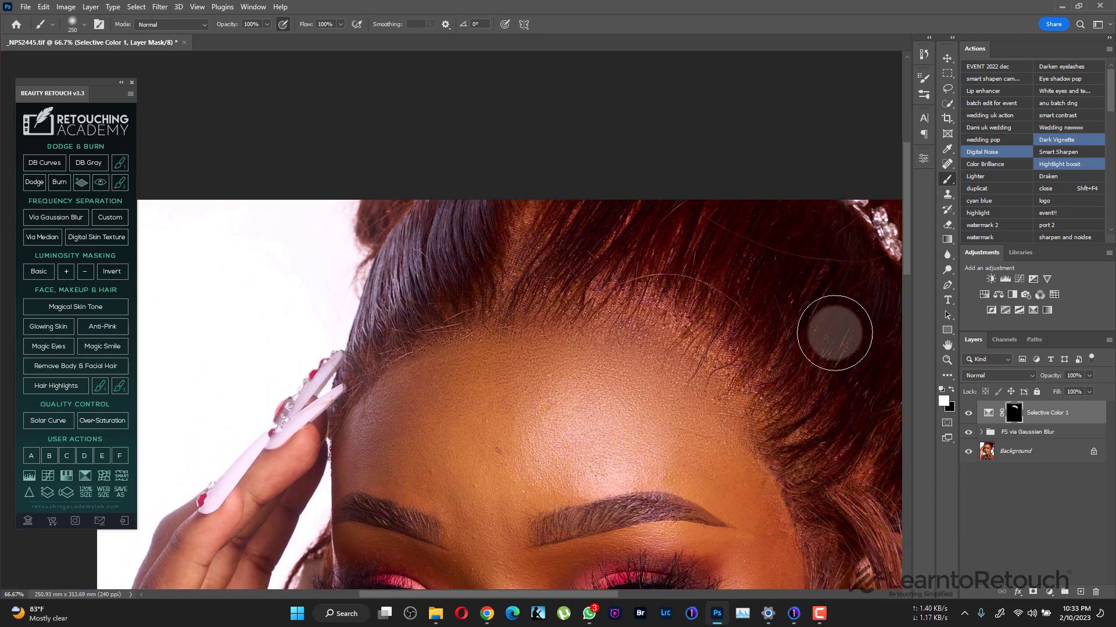
{"action": "left_click", "coordinate": [969, 452], "text": "alt"}
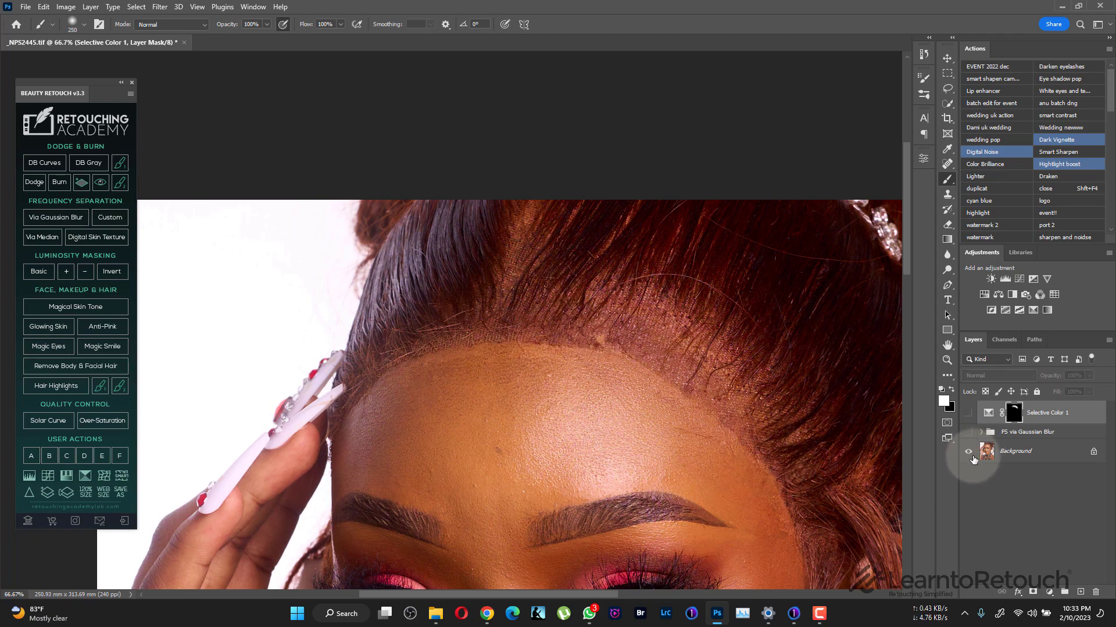
{"action": "left_click", "coordinate": [969, 452], "text": "alt"}
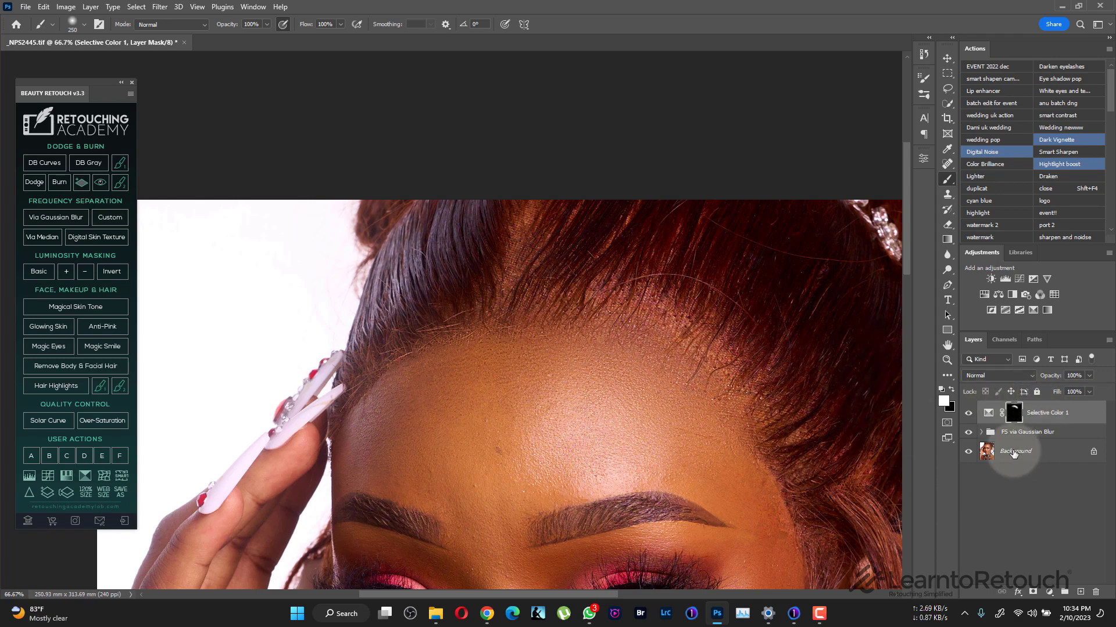
Add an empty layer above Selective Color 1 for marking problem areas and switch to the Brush
{"action": "key", "text": "ctrl+plus"}
{"action": "left_click_drag", "start_coordinate": [703, 374], "coordinate": [603, 422]}
{"action": "key", "text": "bracketleft"}
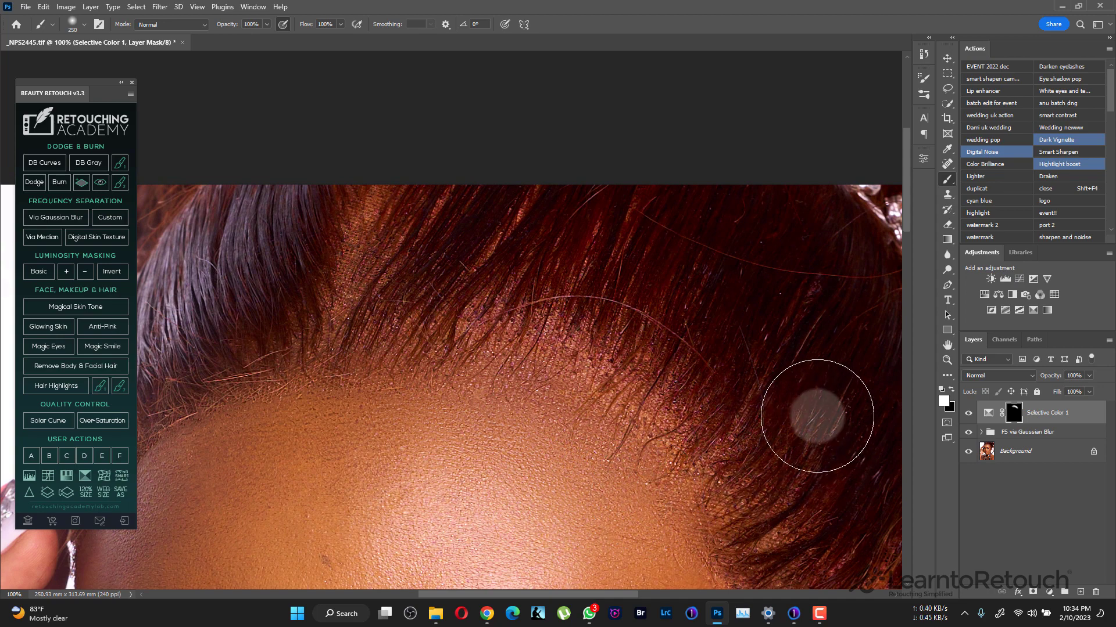
{"action": "left_click", "coordinate": [947, 58]}
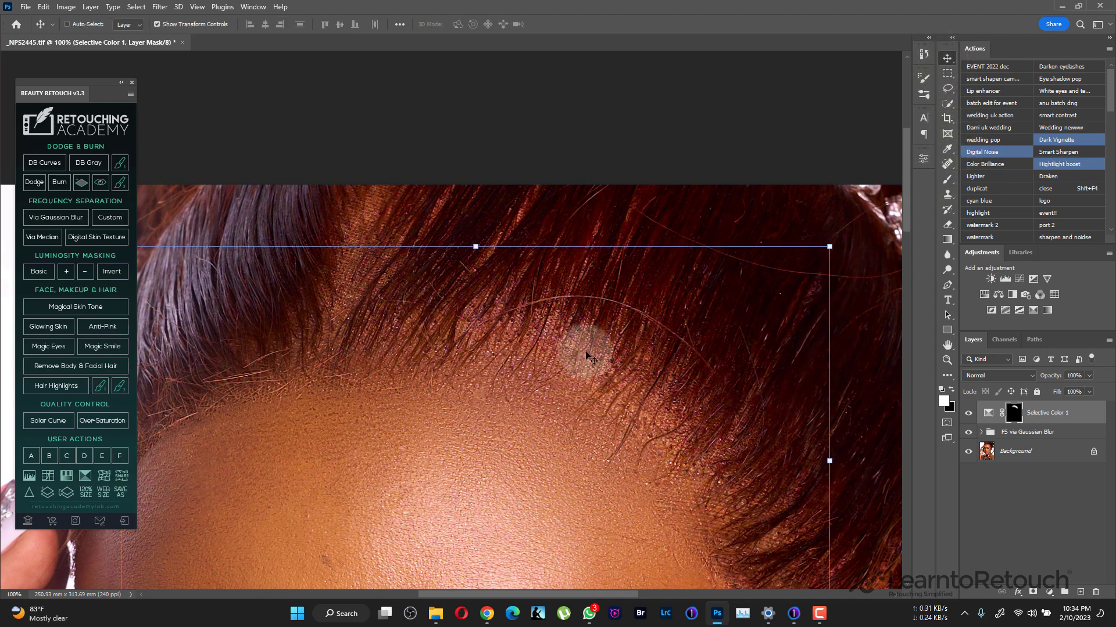
{"action": "left_click", "coordinate": [1080, 592]}
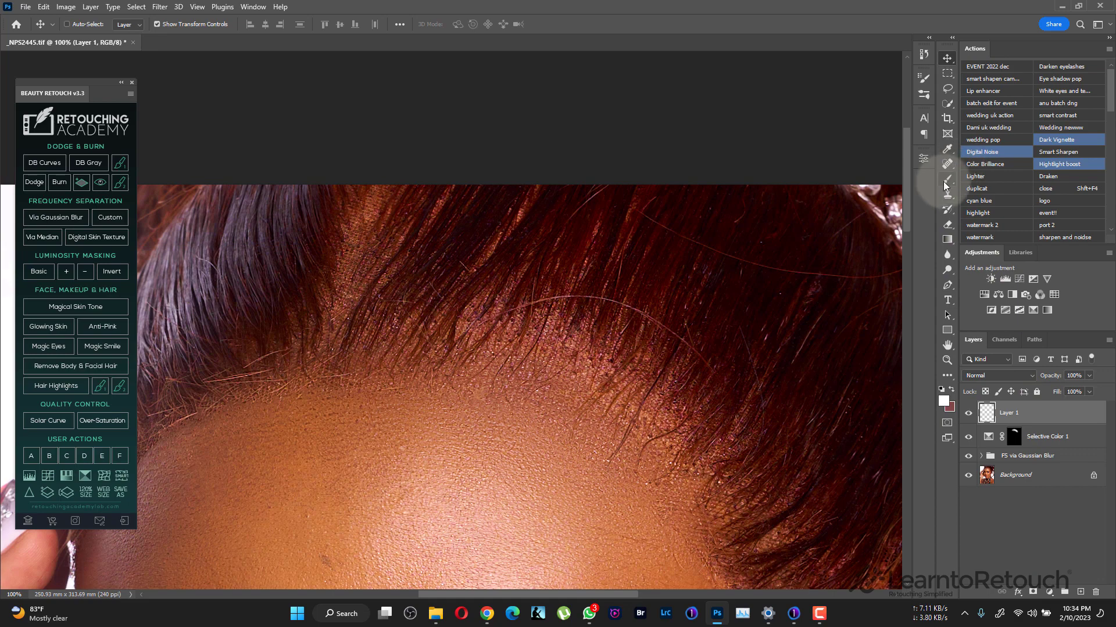
{"action": "left_click", "coordinate": [944, 184]}
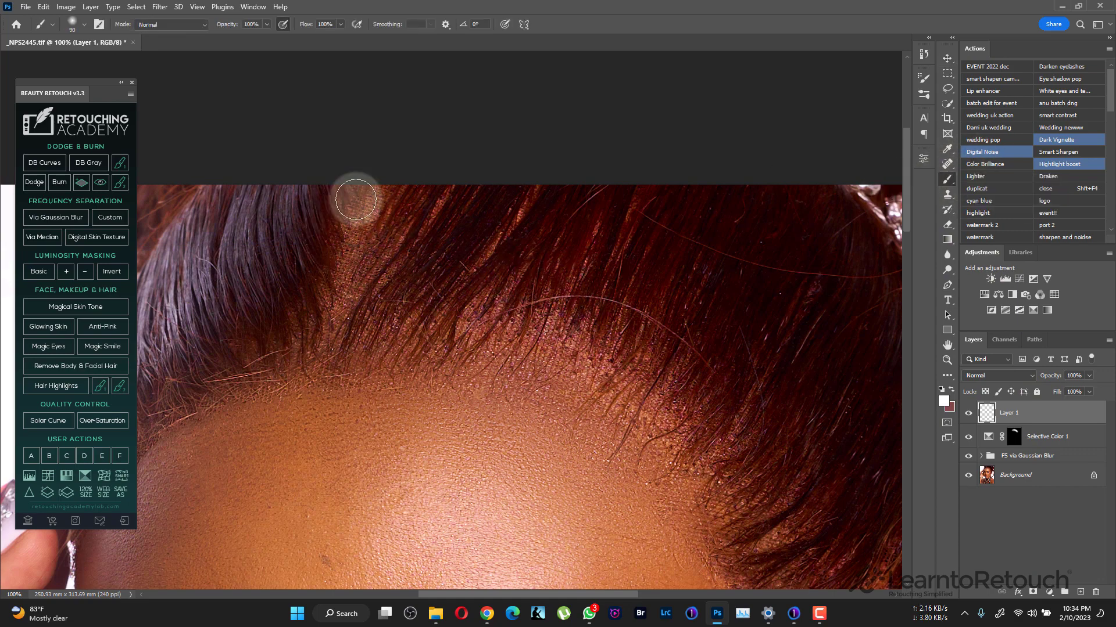
Outline the exposed scalp patches along the parting and hairline with a 20 px white brush, and delete the marking layer
{"action": "key", "text": "bracketleft"}
{"action": "key", "text": "bracketleft"}
{"action": "key", "text": "bracketleft"}
{"action": "key", "text": "bracketleft"}
{"action": "key", "text": "bracketleft"}
{"action": "key", "text": "bracketleft"}
{"action": "key", "text": "bracketleft"}
{"action": "left_click_drag", "start_coordinate": [328, 225], "coordinate": [366, 185]}
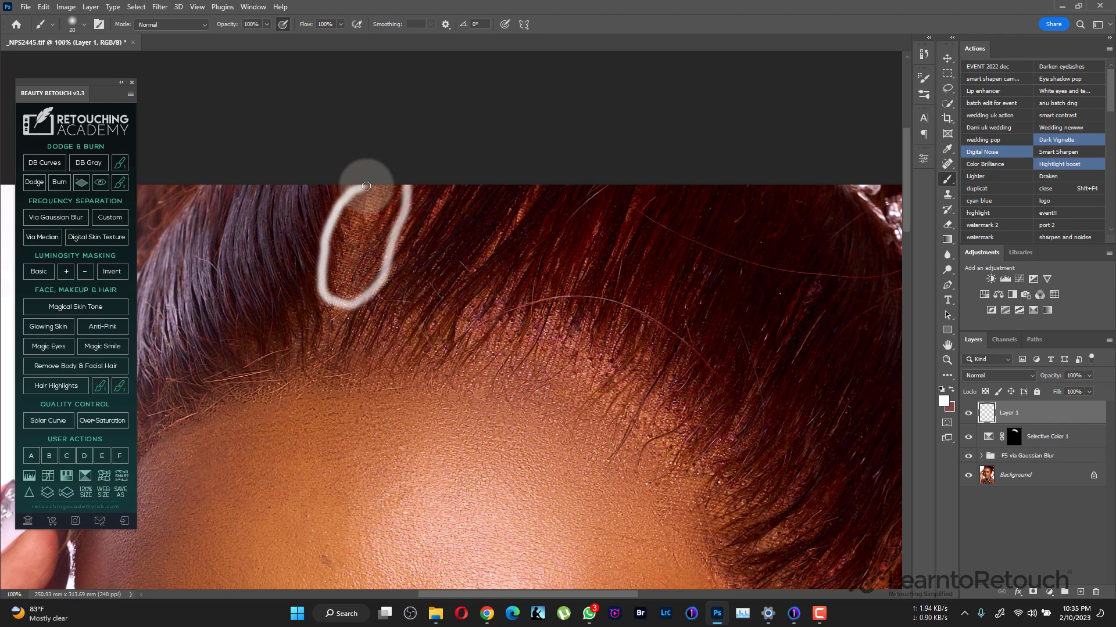
{"action": "mouse_move", "coordinate": [482, 280]}
{"action": "left_mouse_down"}
{"action": "mouse_move", "coordinate": [519, 384]}
{"action": "mouse_move", "coordinate": [700, 479]}
{"action": "mouse_move", "coordinate": [636, 335]}
{"action": "mouse_move", "coordinate": [473, 268]}
{"action": "left_mouse_up"}
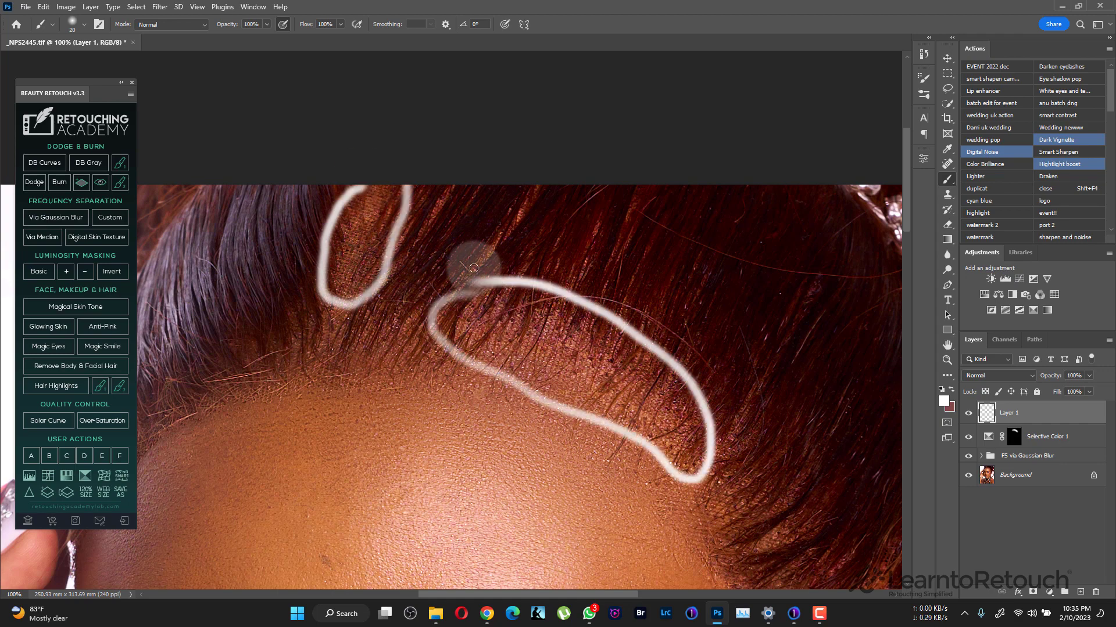
{"action": "left_click_drag", "start_coordinate": [532, 189], "coordinate": [488, 229]}
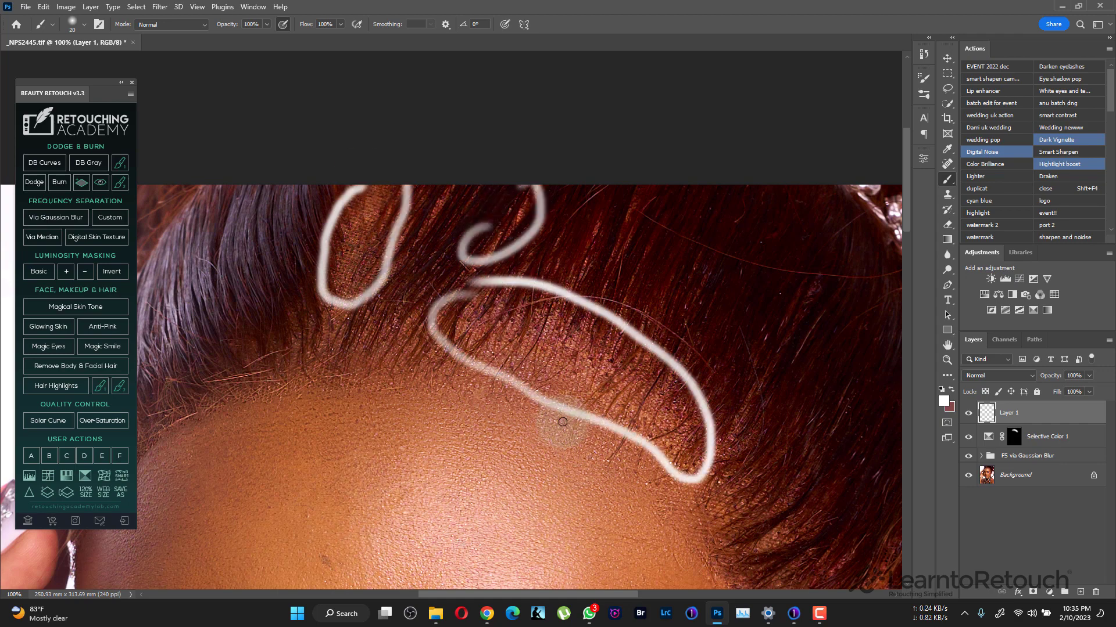
{"action": "left_click_drag", "start_coordinate": [297, 314], "coordinate": [290, 278]}
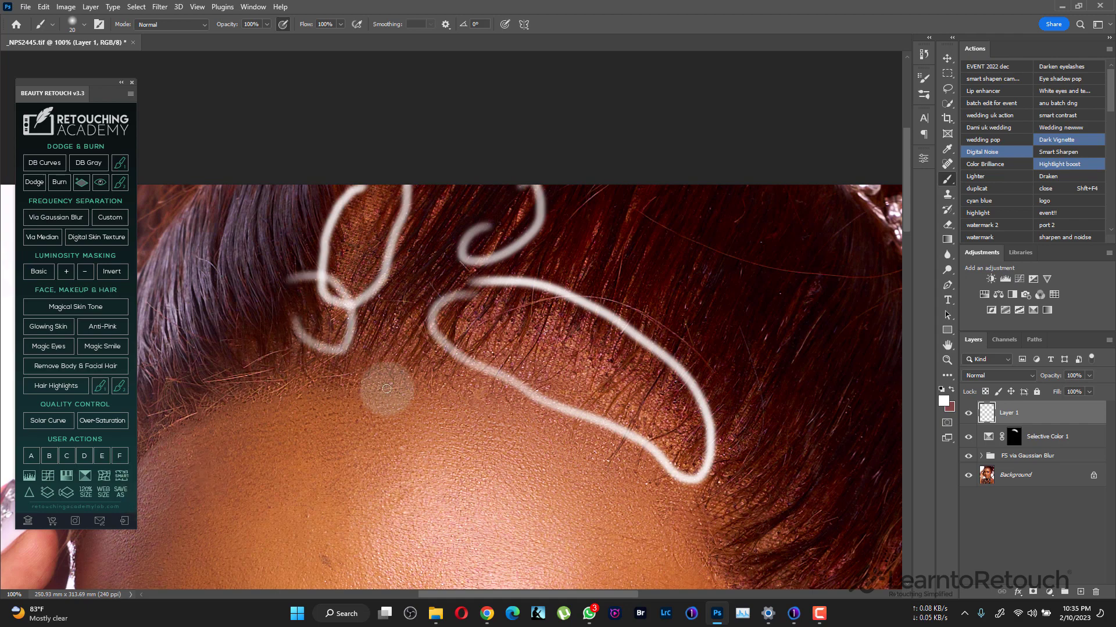
{"action": "left_click_drag", "start_coordinate": [1063, 413], "coordinate": [1096, 592]}
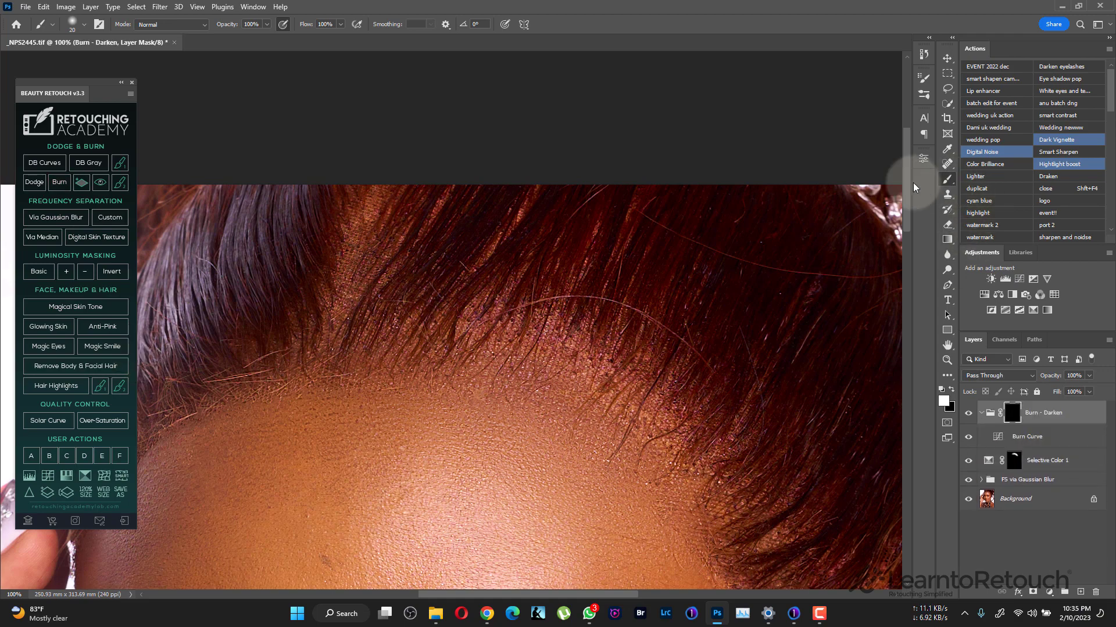
Paint white on the Burn - Darken group's mask over the bright scalp in the hair parting with a 15 to 25 px brush
{"action": "key", "text": "bracketright"}
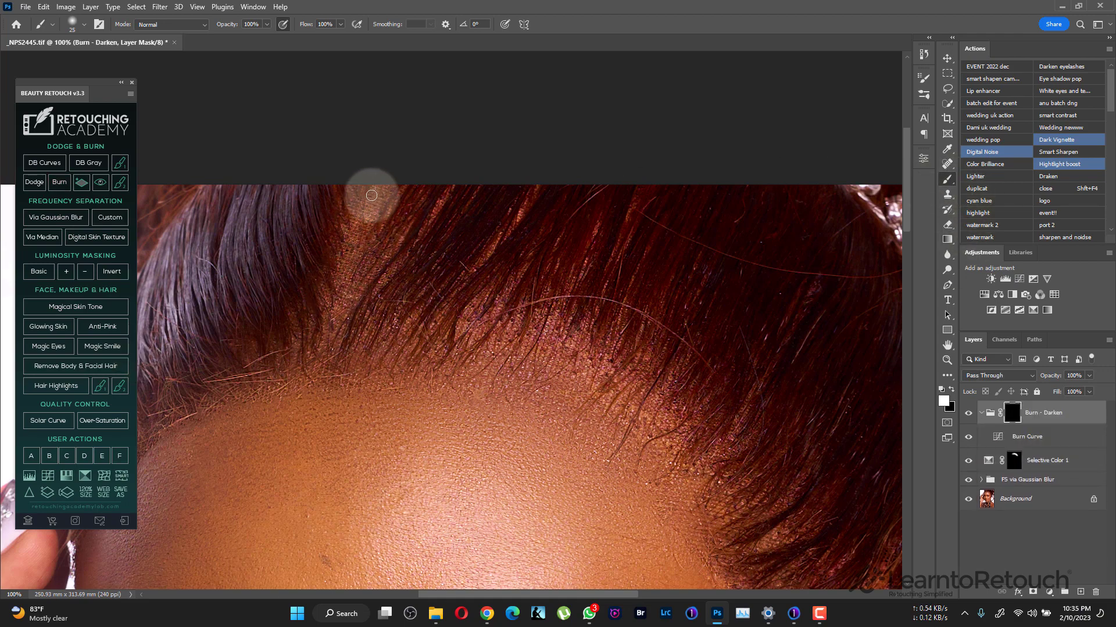
{"action": "key", "text": "bracketleft"}
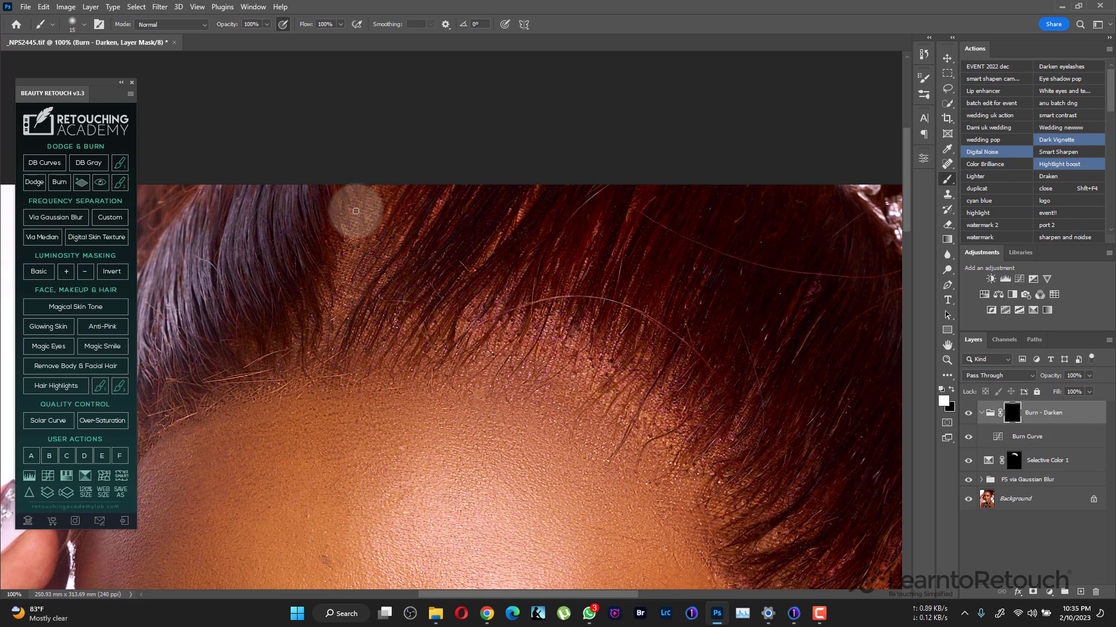
{"action": "key", "text": "bracketright"}
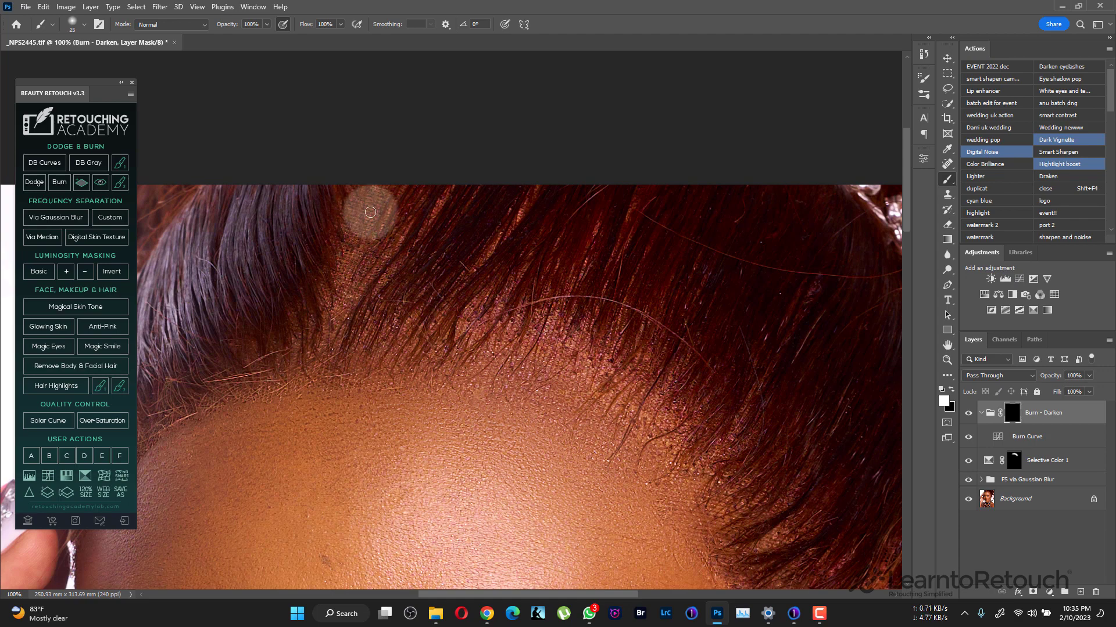
{"action": "key", "text": "bracketright"}
{"action": "key", "text": "bracketleft"}
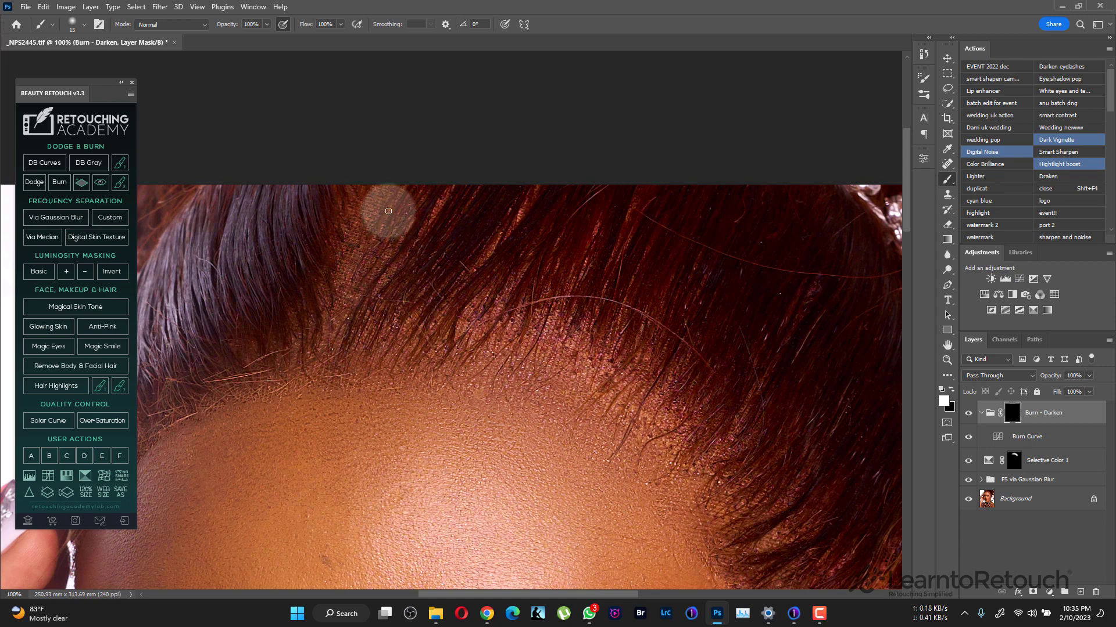
{"action": "key", "text": "bracketright"}
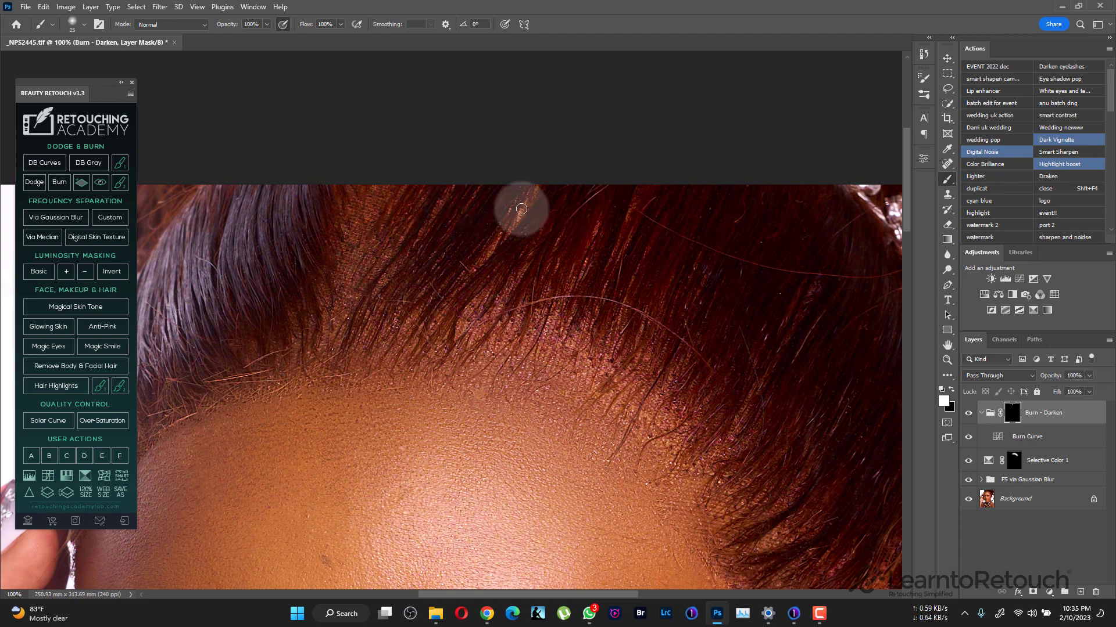
Continue burning the bright scalp patches along the front hairline, varying the brush between 10 and 30 px
{"action": "key", "text": "bracketright"}
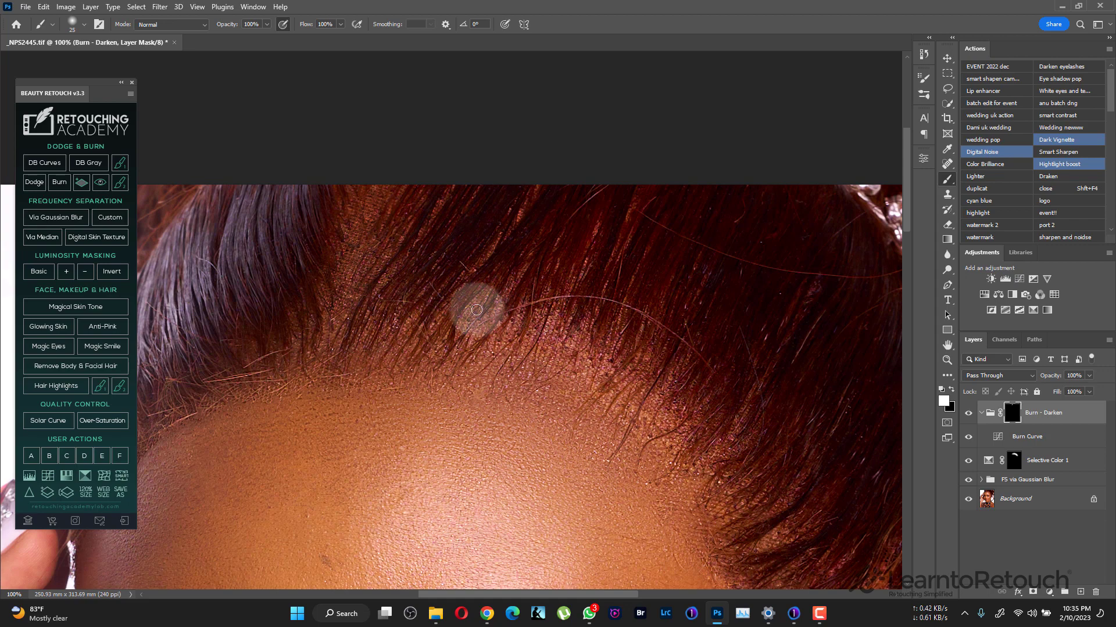
{"action": "key", "text": "bracketright"}
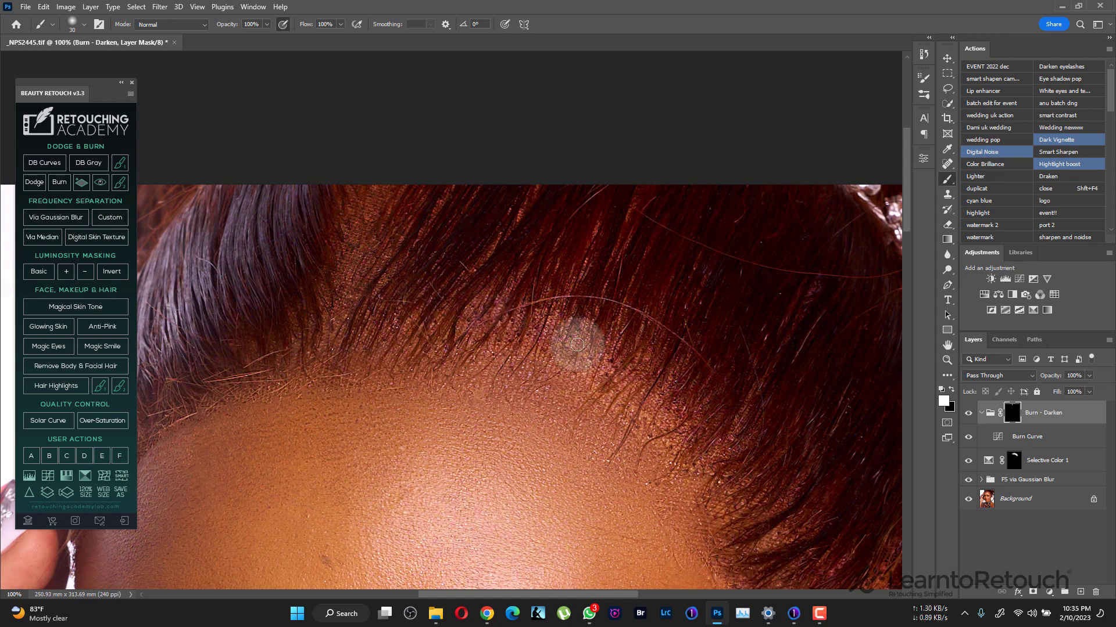
{"action": "key", "text": "bracketleft"}
{"action": "key", "text": "bracketleft"}
{"action": "key", "text": "bracketleft"}
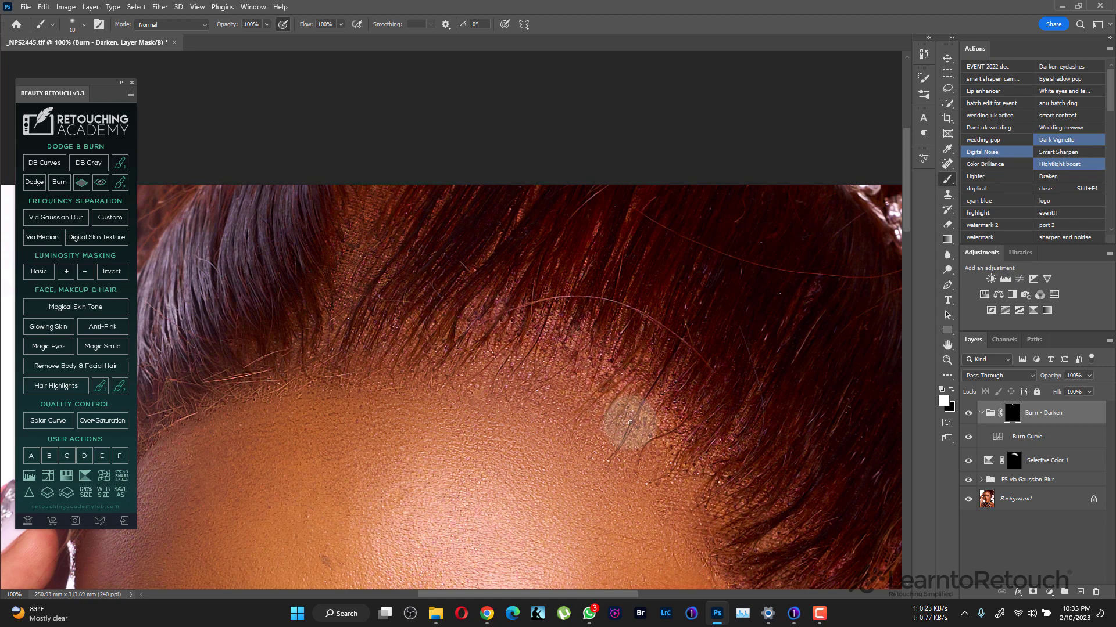
{"action": "key", "text": "bracketright"}
{"action": "key", "text": "bracketright"}
{"action": "key", "text": "bracketright"}
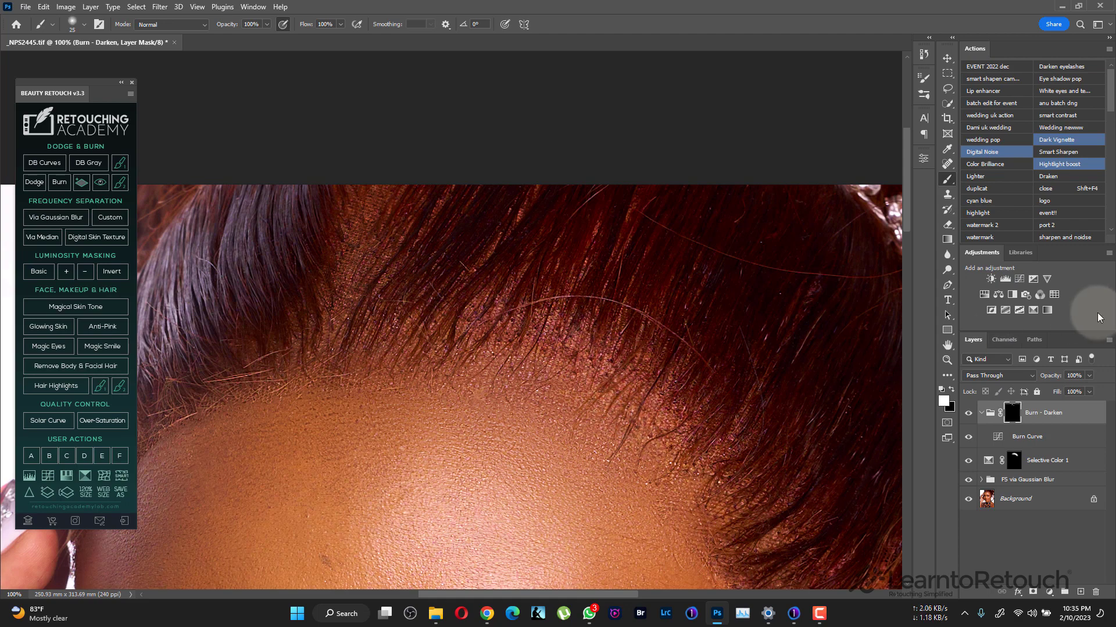
Compare the hairline with the Burn - Darken group hidden and shown, and view more of the portrait at 66.7%
{"action": "left_click", "coordinate": [966, 413]}
{"action": "left_click", "coordinate": [966, 413]}
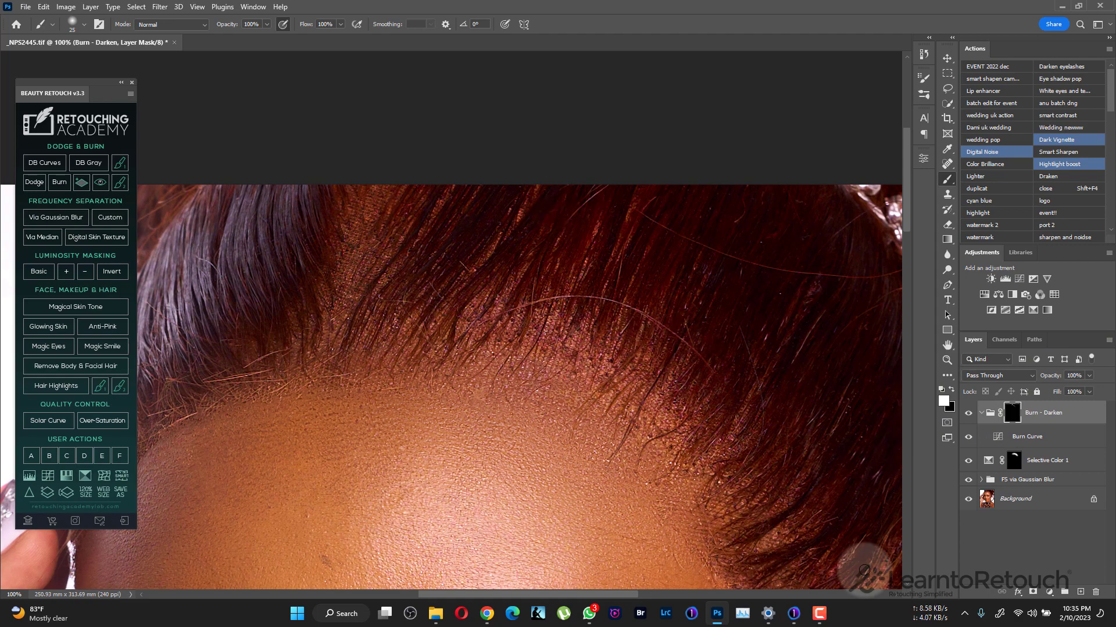
{"action": "key", "text": "ctrl+minus"}
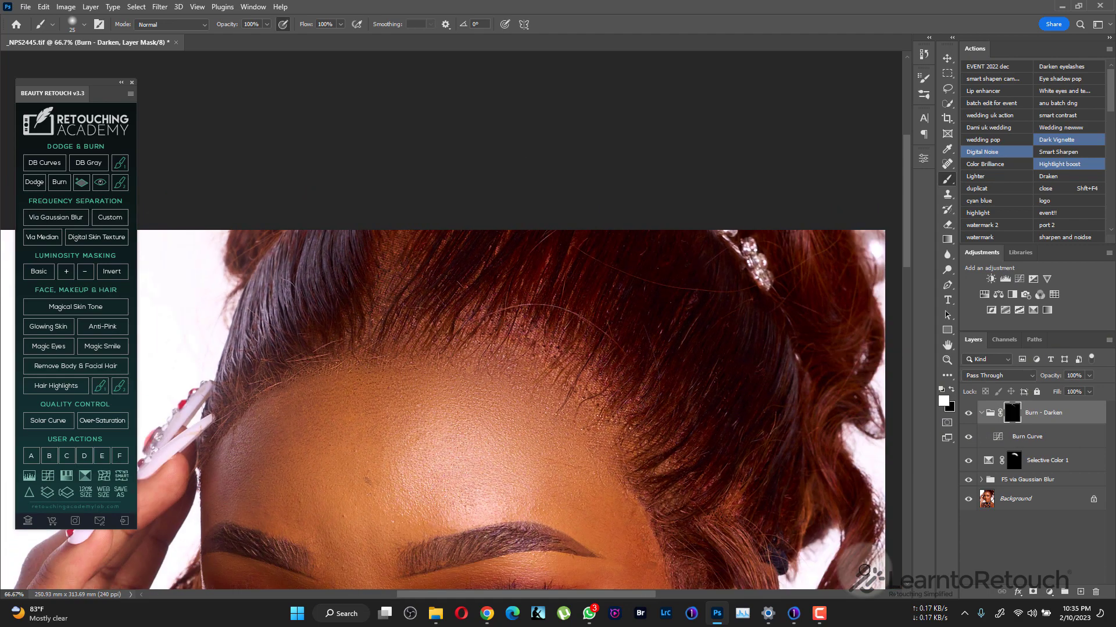